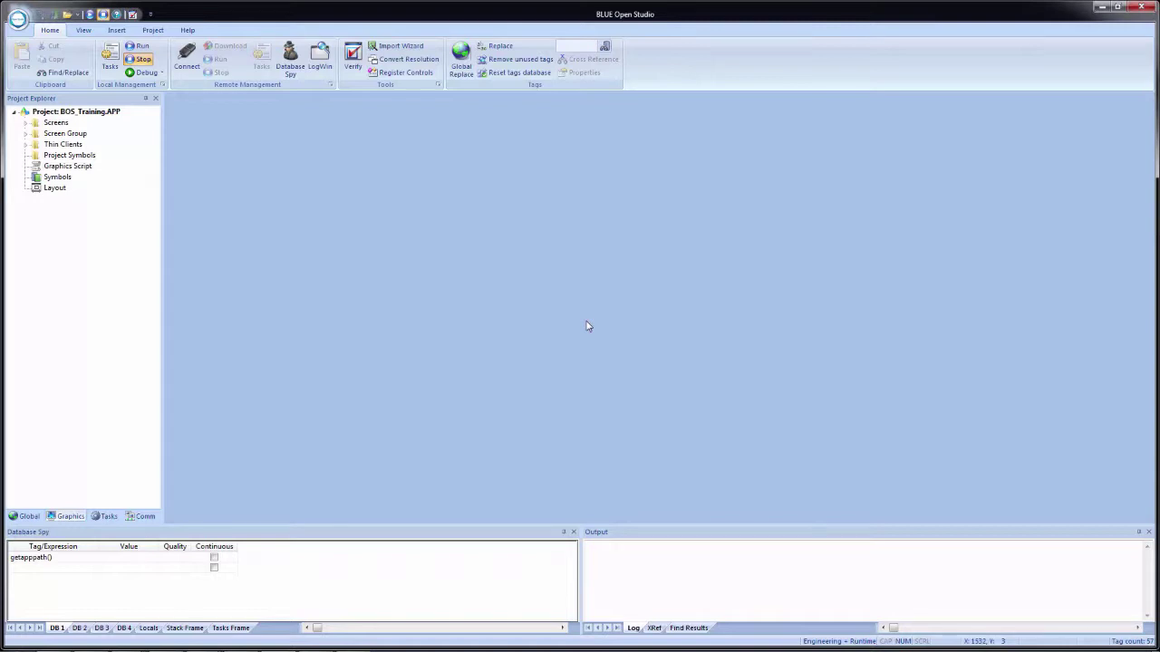
Locate BOS_Training.L5K on the C: drive, checking the training folders in File Explorer.
key("super+e")
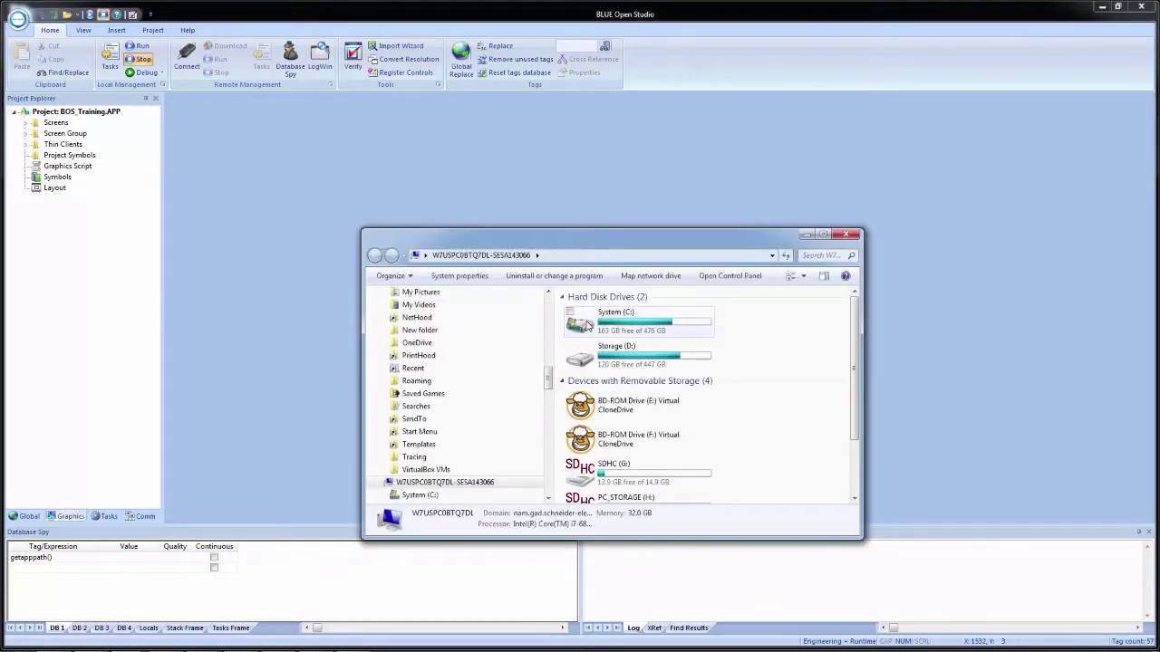
left_click(631, 328)
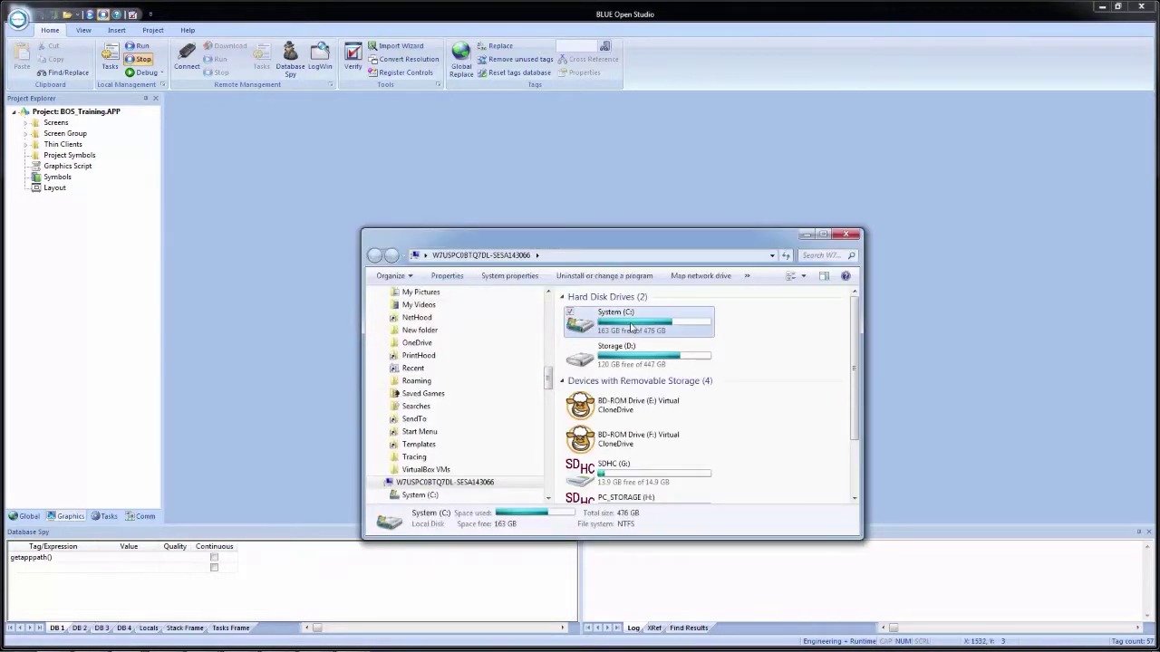
double_click(631, 328)
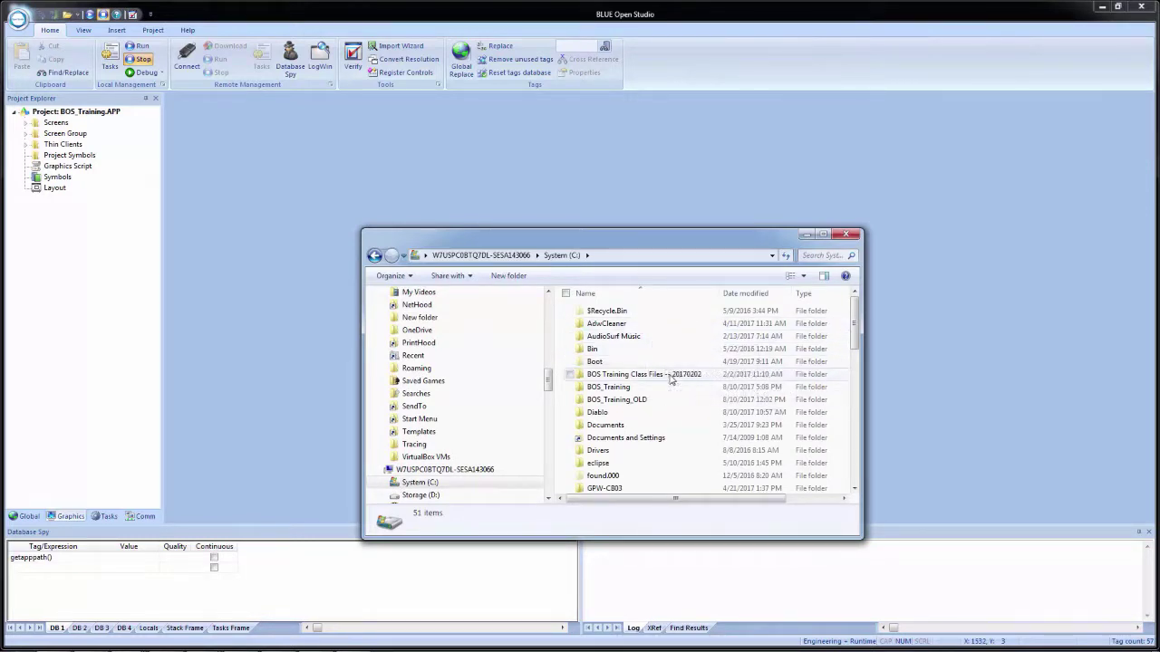
mouse_move(659, 379)
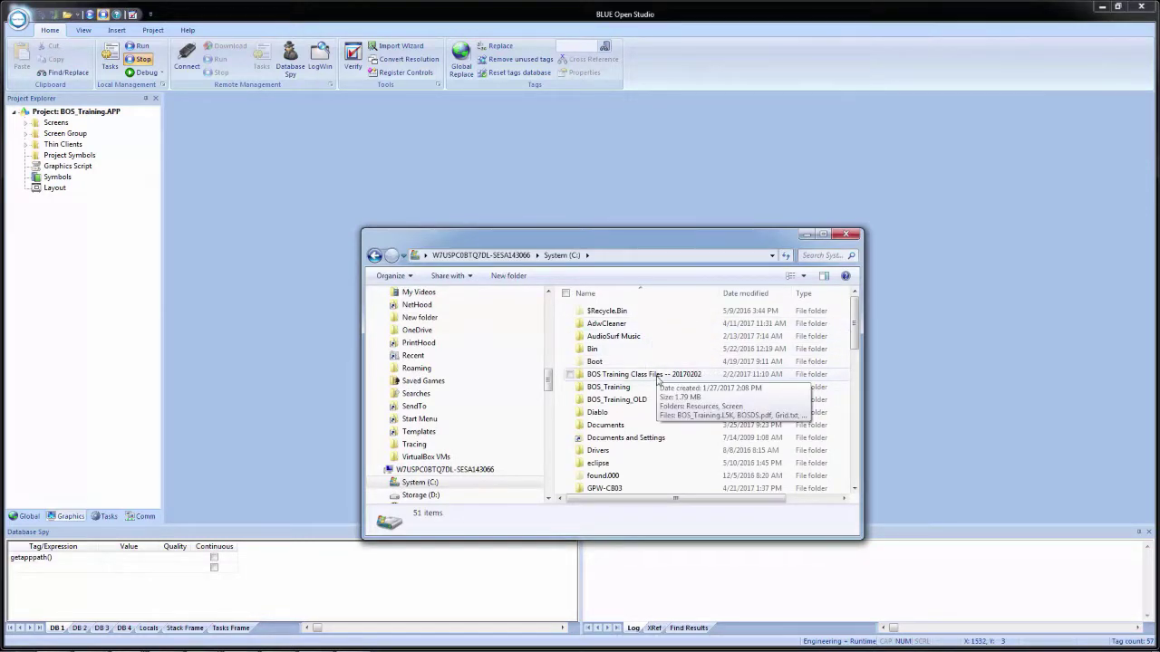
double_click(659, 379)
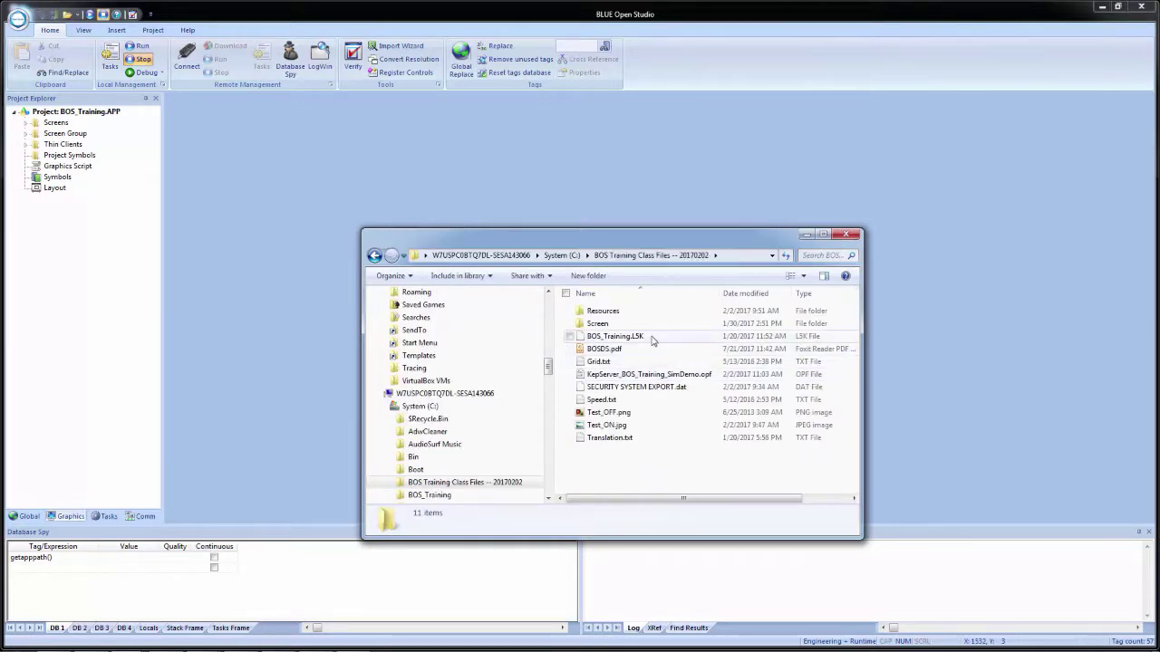
left_click(649, 338)
mouse_move(670, 343)
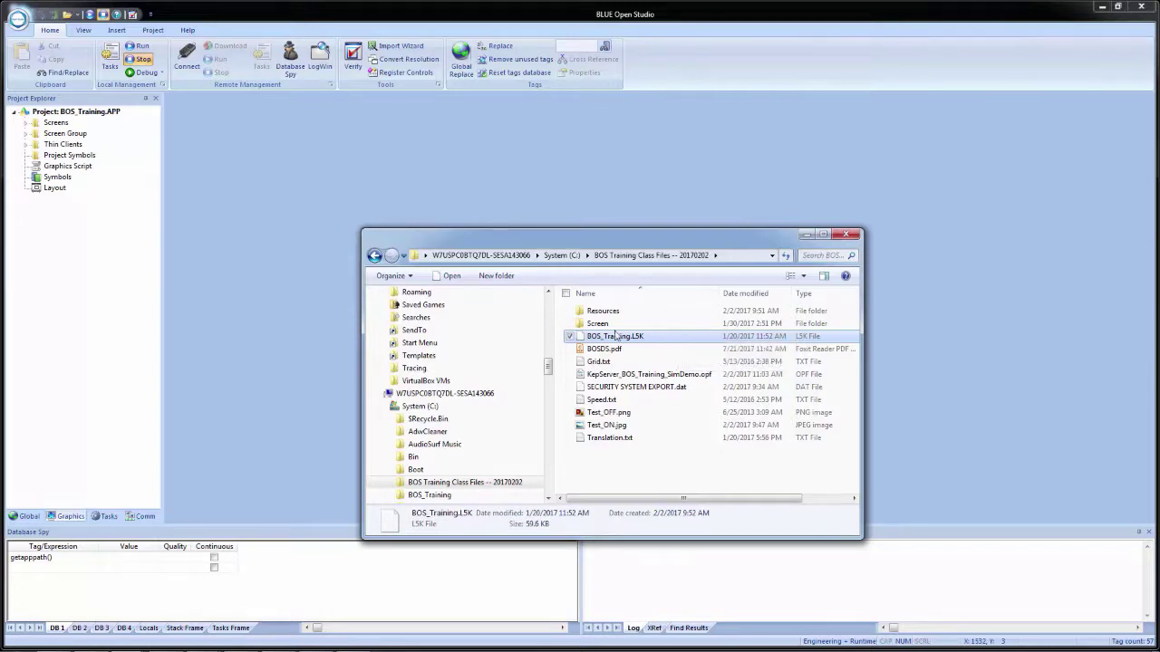
left_click(562, 255)
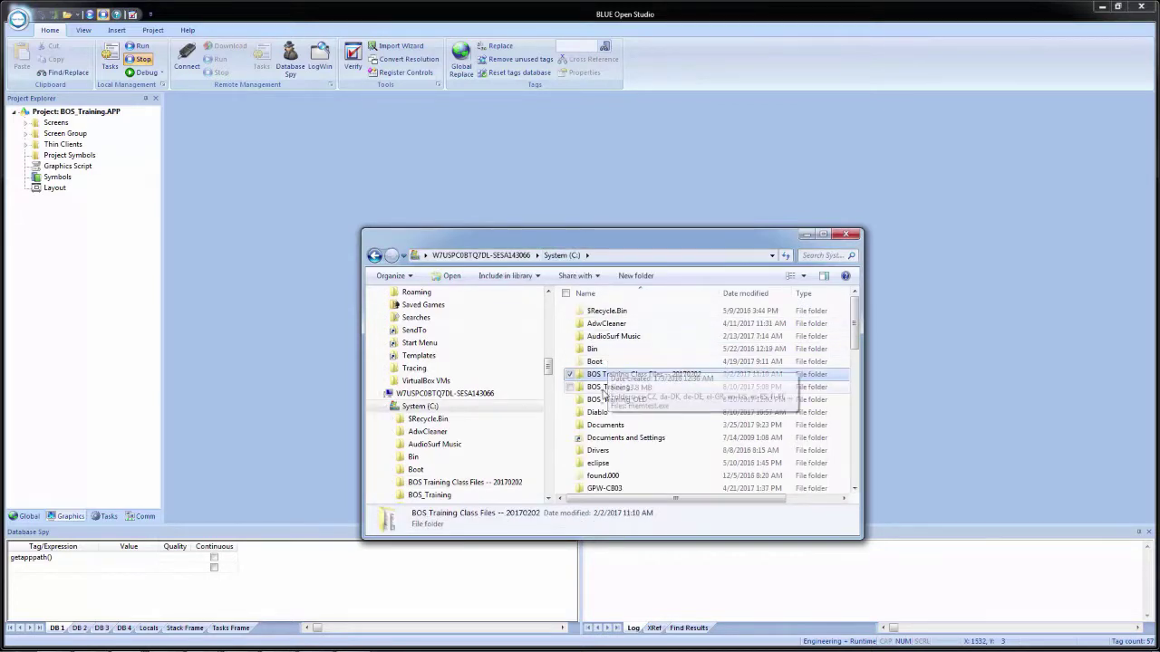
double_click(606, 387)
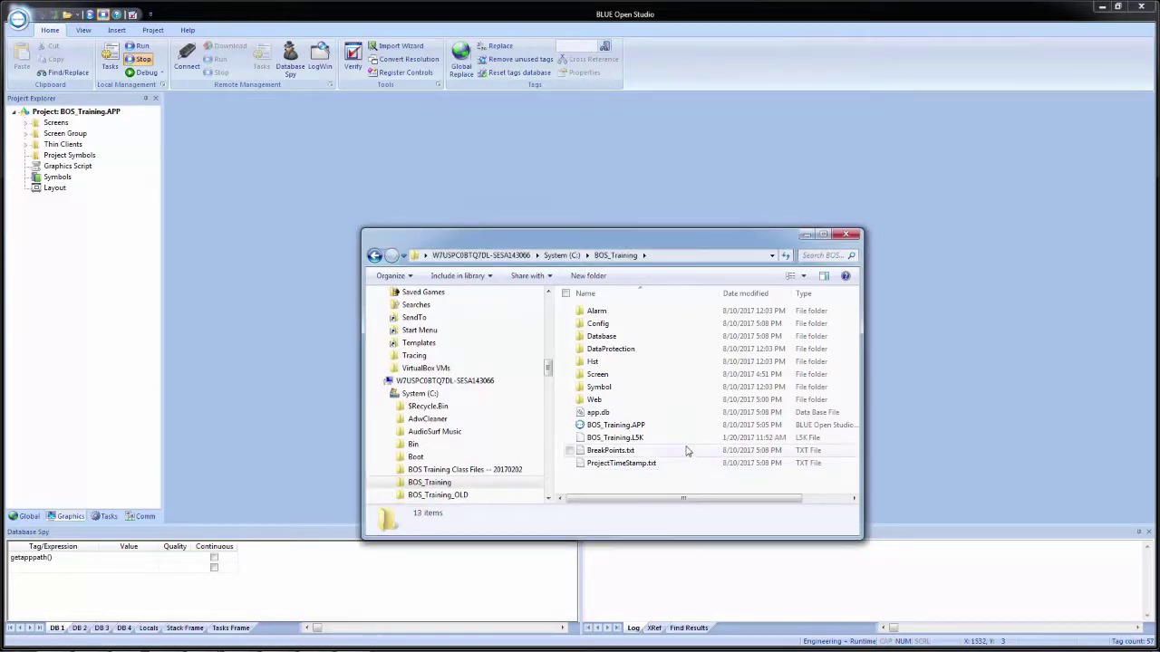
left_click(575, 163)
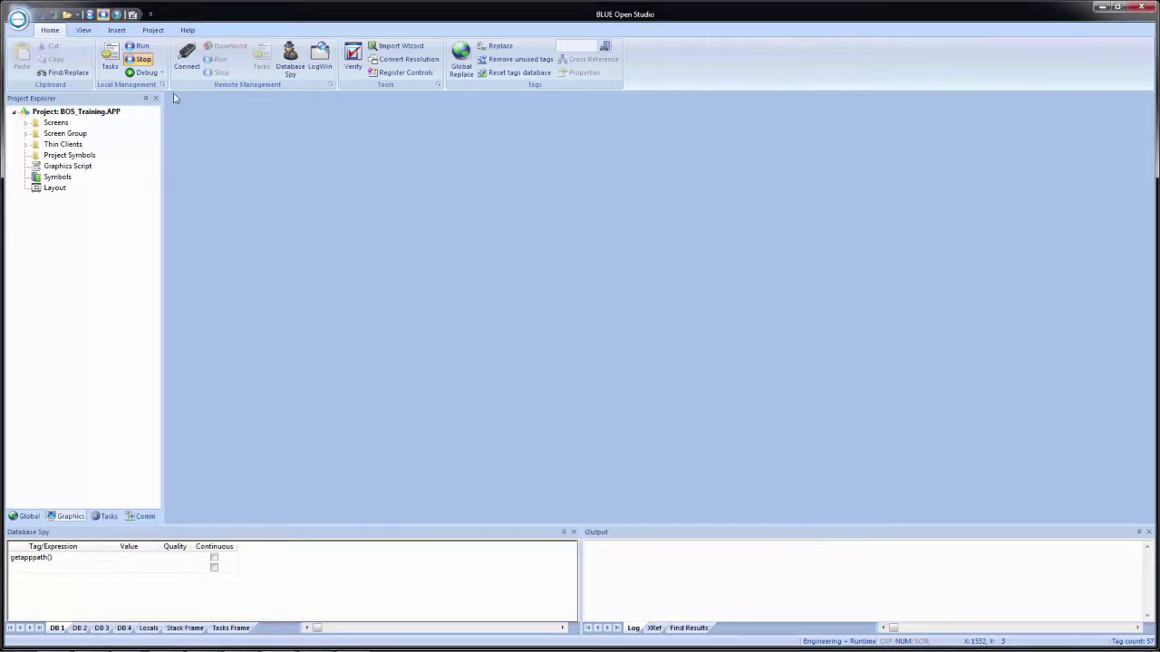
In Project > Communication, add an Integrated RSLogix 5000 Family tag source named MyPLC.
left_click(153, 31)
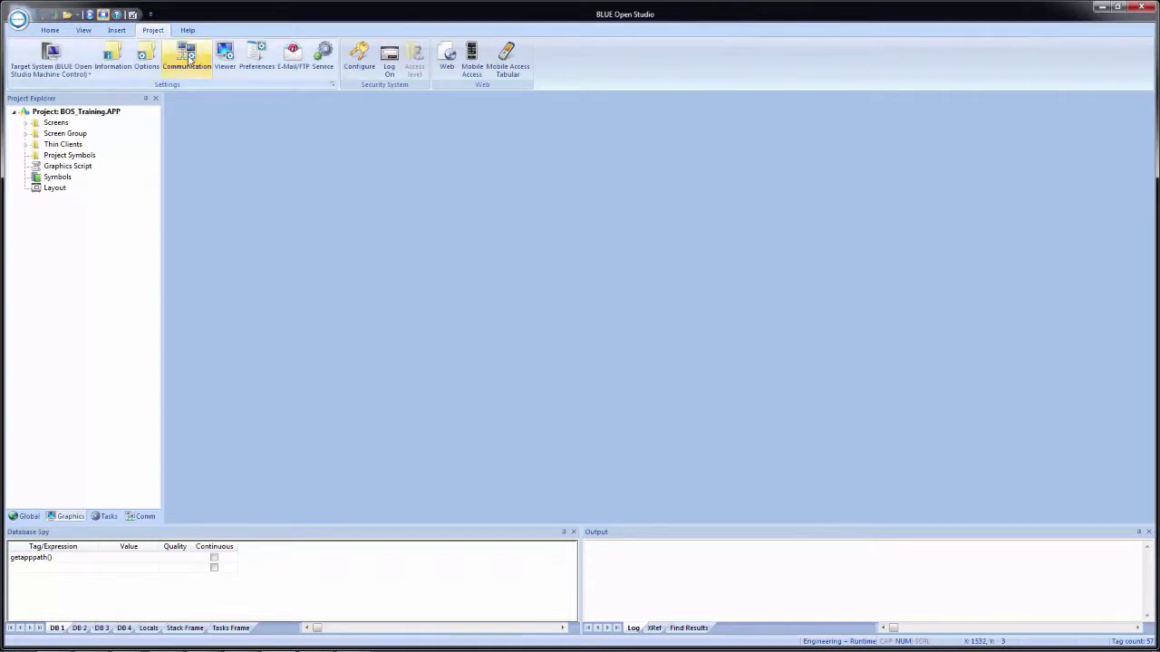
left_click(188, 54)
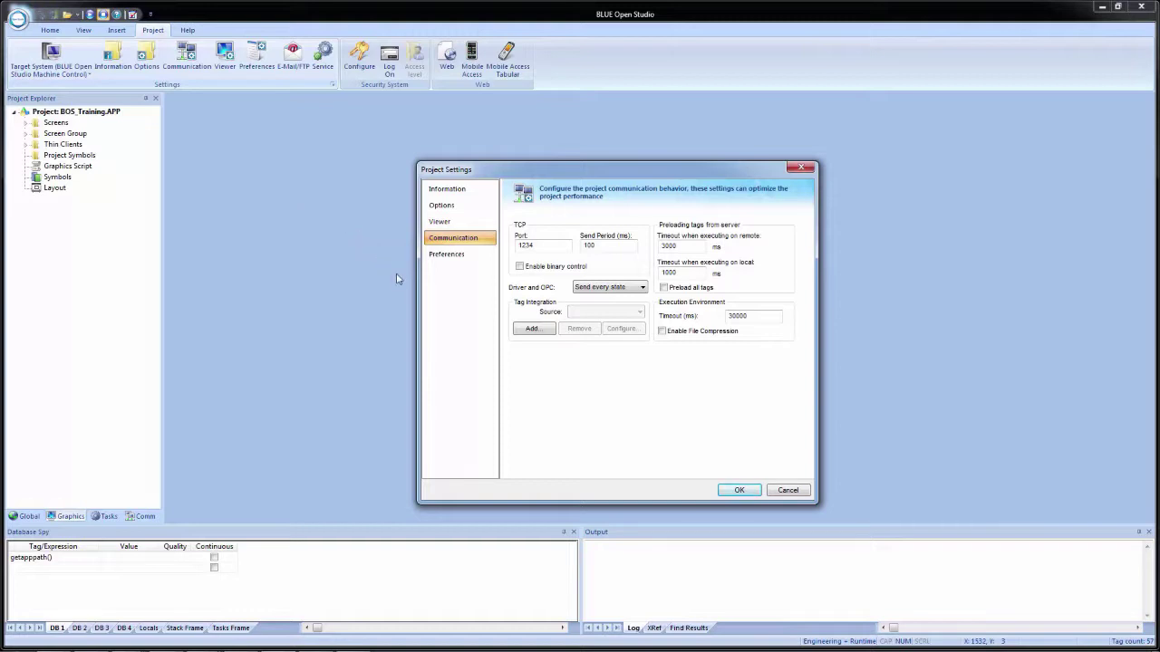
left_click(534, 329)
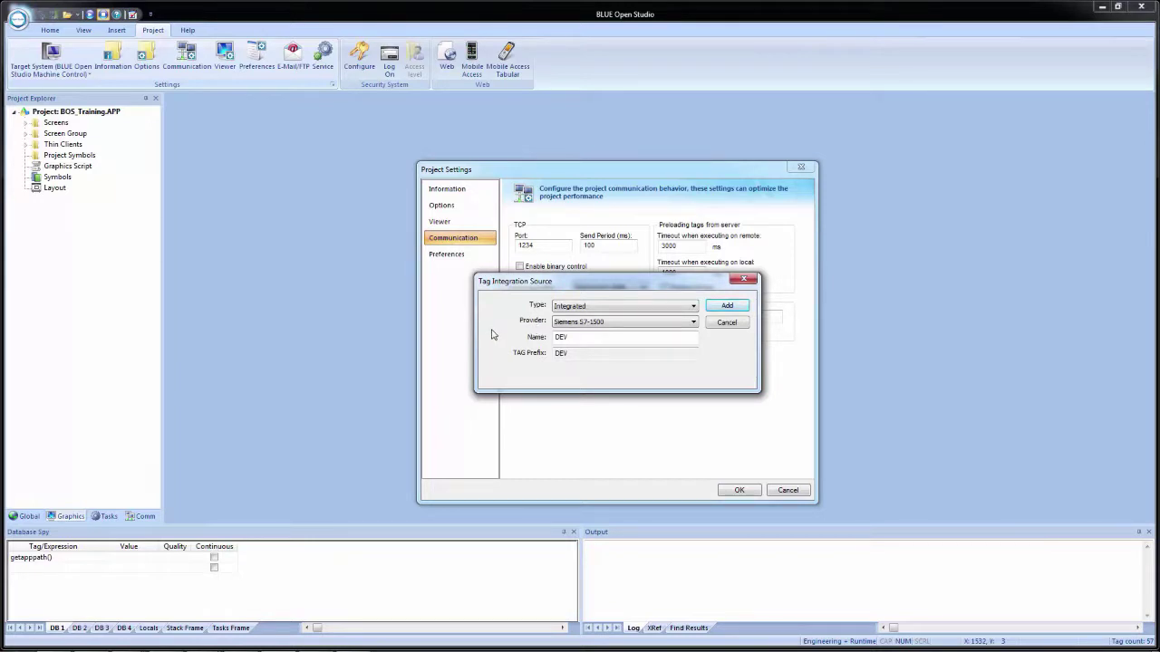
left_click(631, 308)
left_click(630, 316)
left_click(649, 328)
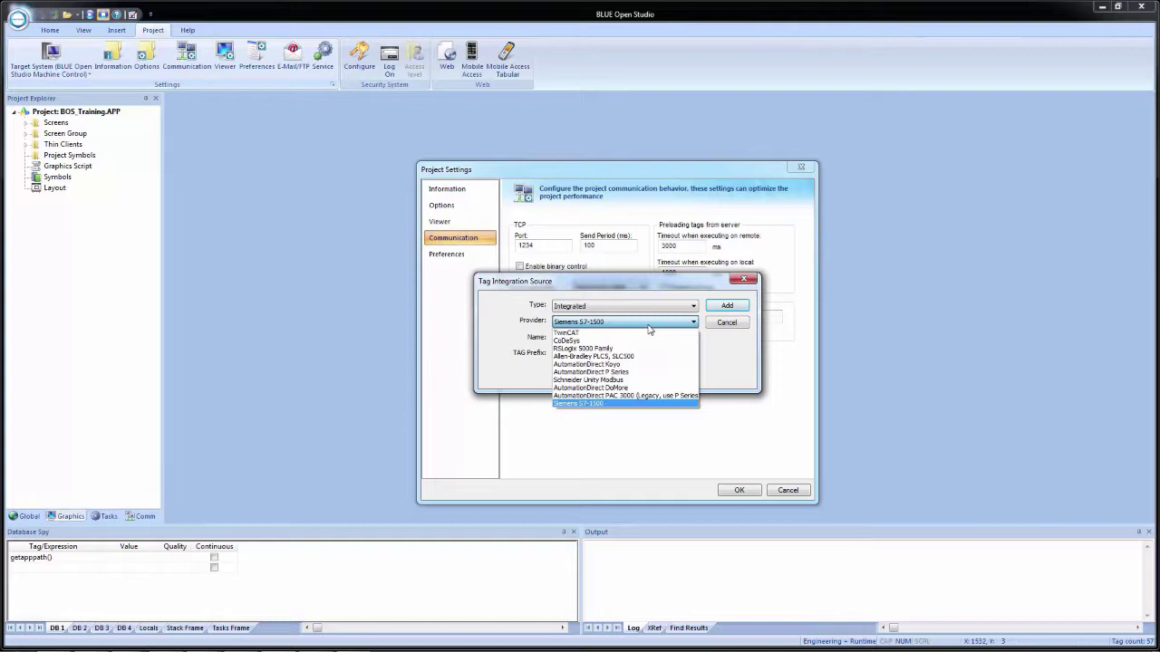
left_click(605, 347)
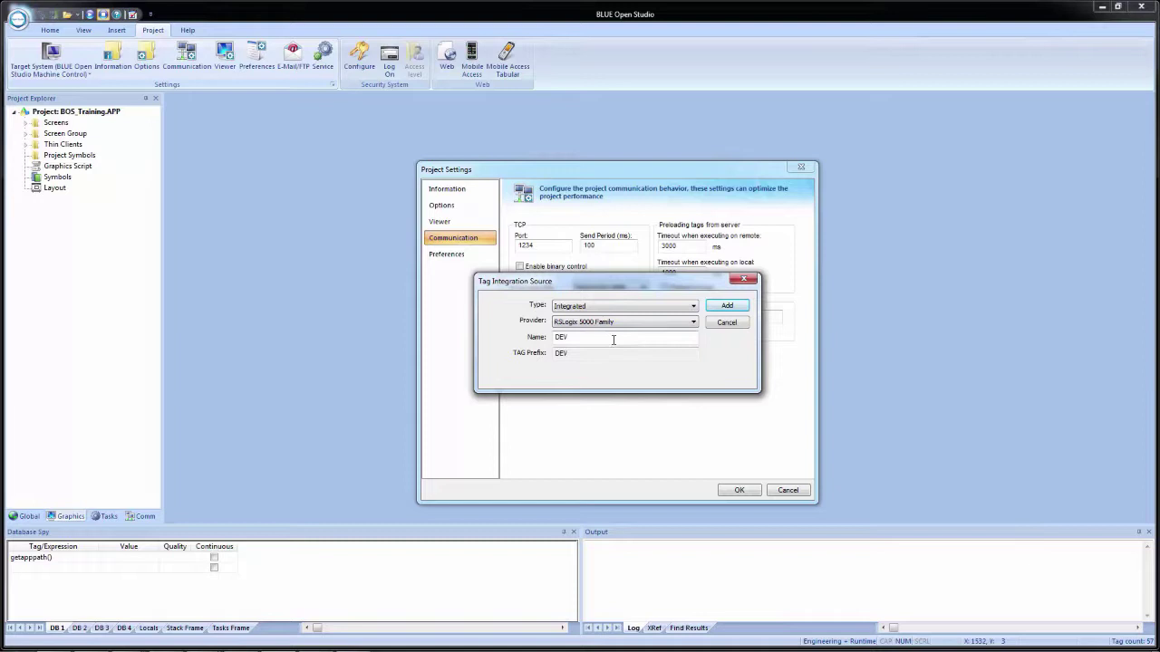
double_click(556, 336)
type("MyPLC")
Set MyPLC to a Driver connection at PLC IP 192.168.1.200 and browse for its L5K file.
left_click(727, 306)
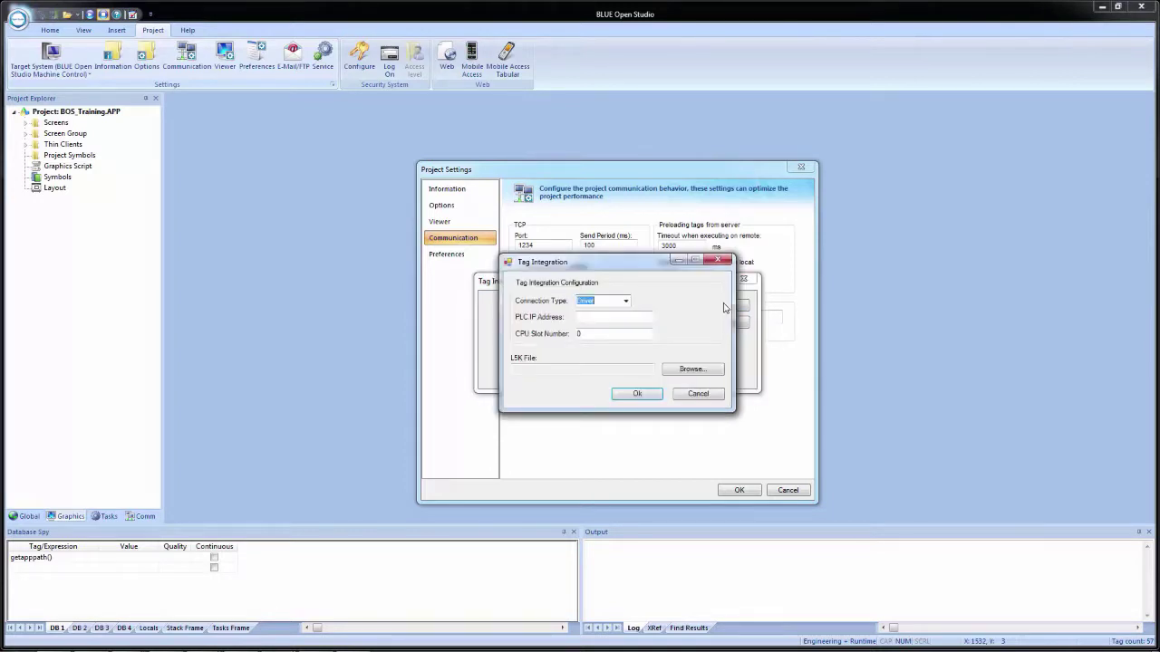
left_click(626, 302)
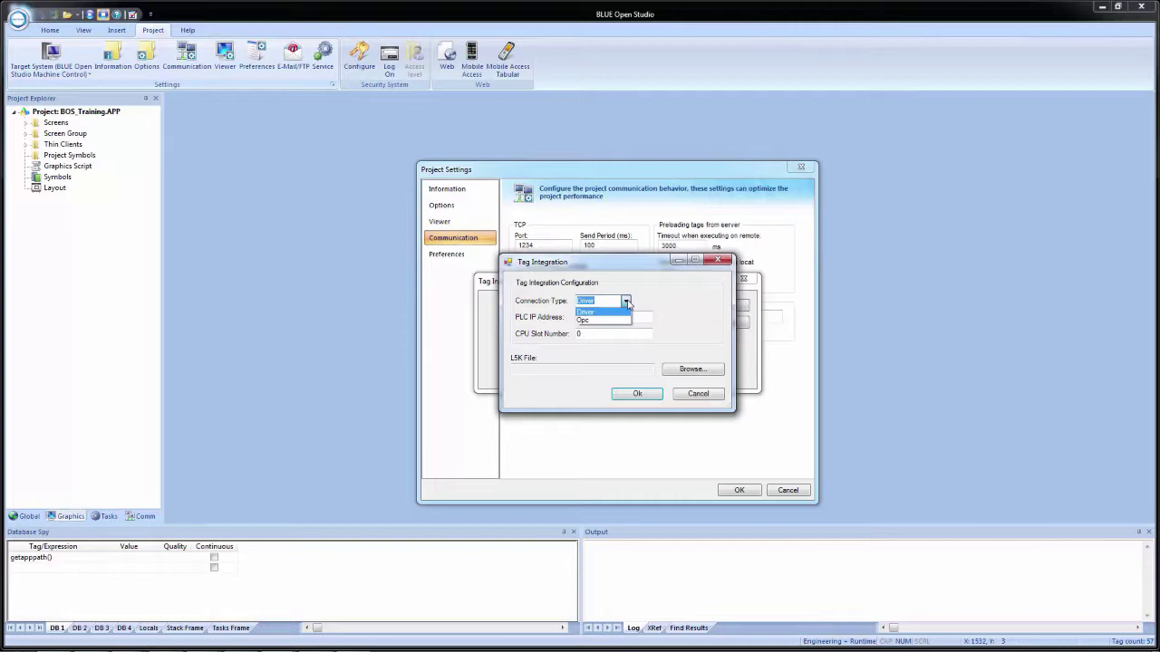
left_click(627, 304)
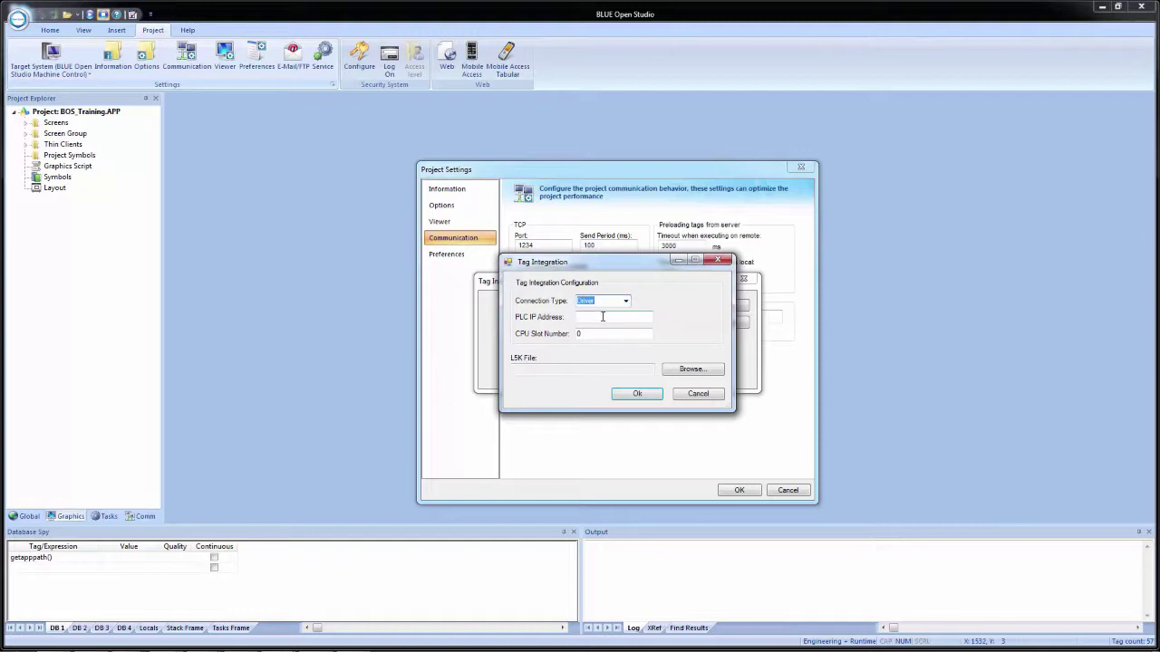
left_click(602, 317)
type("192.168")
type(".1.200")
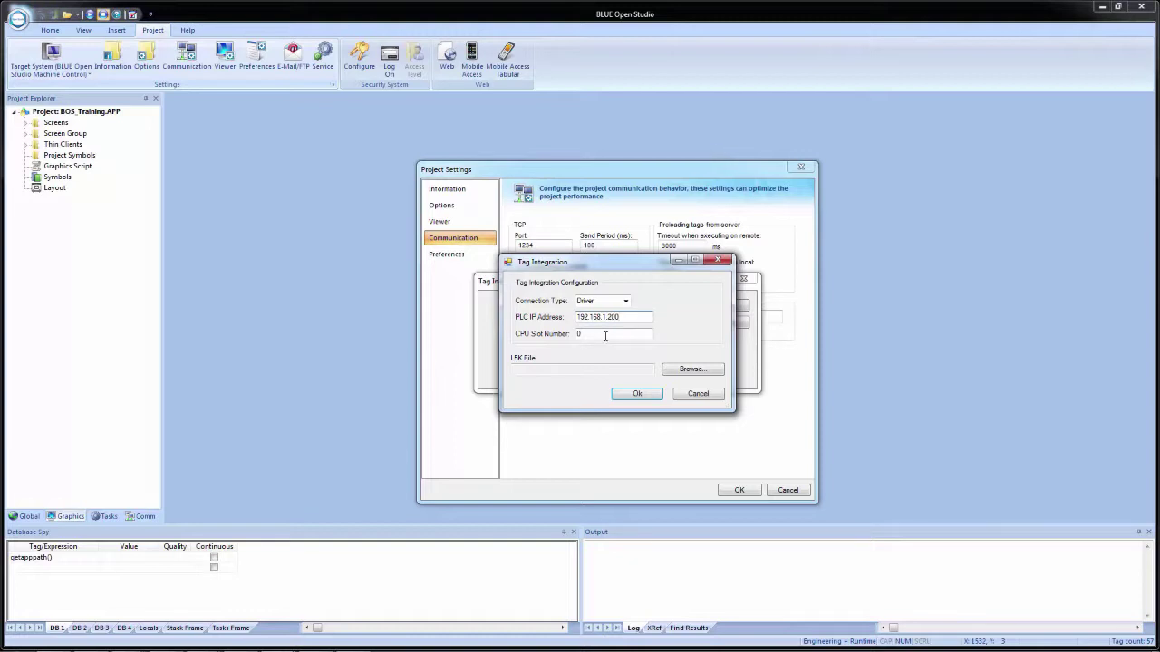
left_click(688, 371)
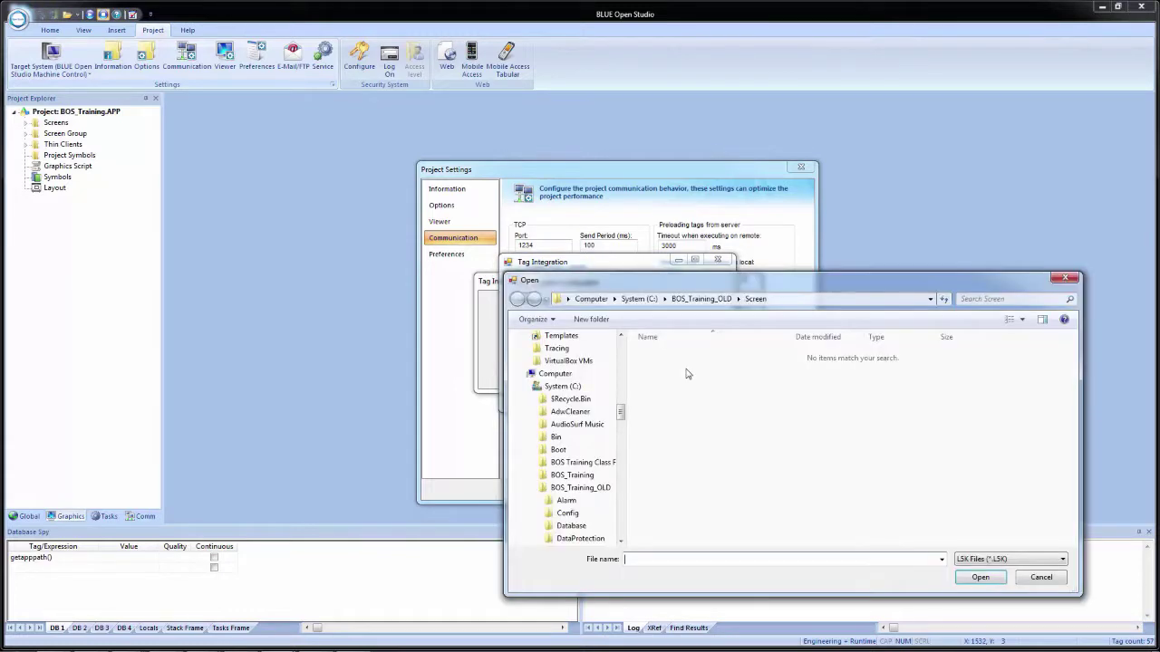
Choose C:\BOS_Training\BOS_Training.L5K as the integration's L5K file.
left_click(639, 299)
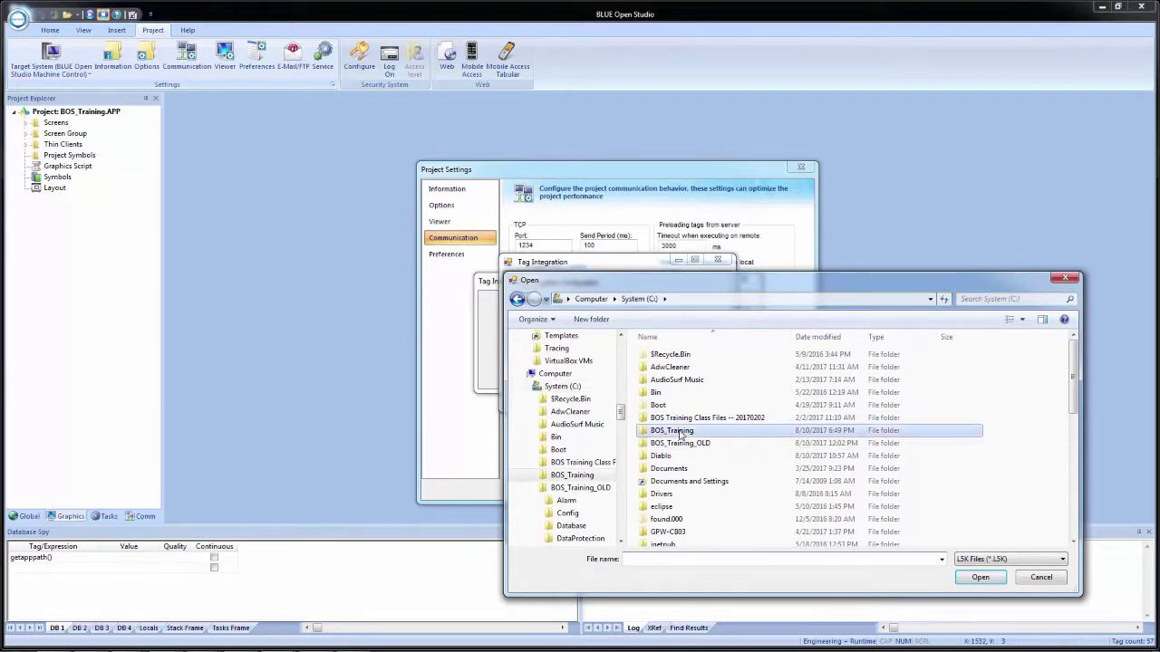
double_click(677, 431)
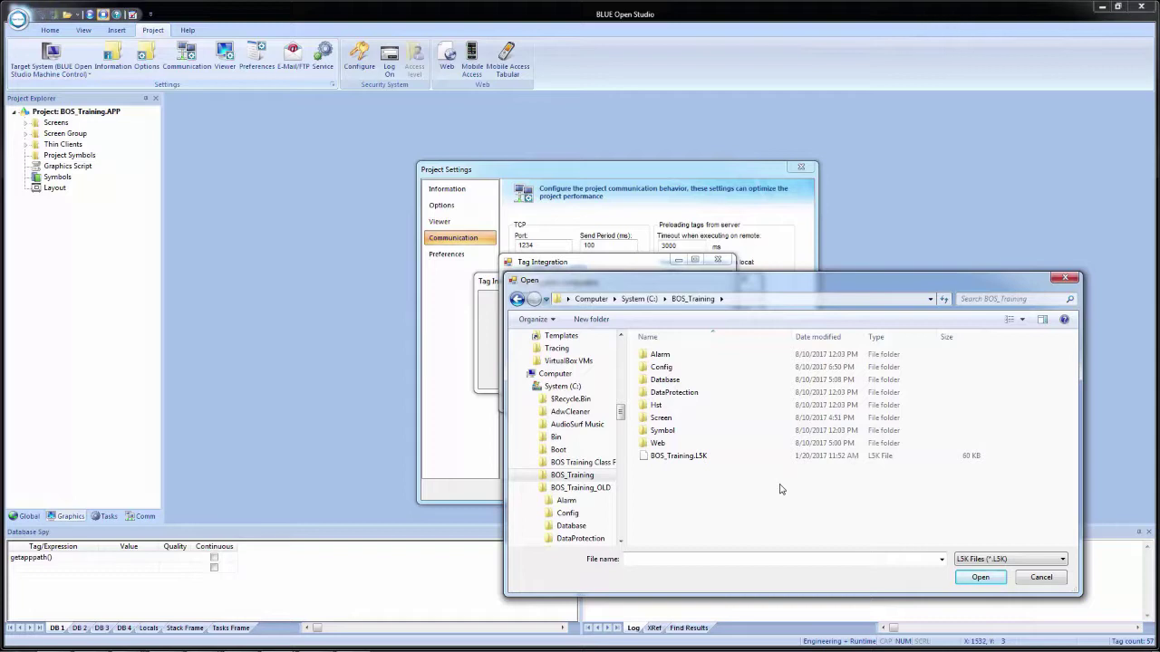
left_click(675, 458)
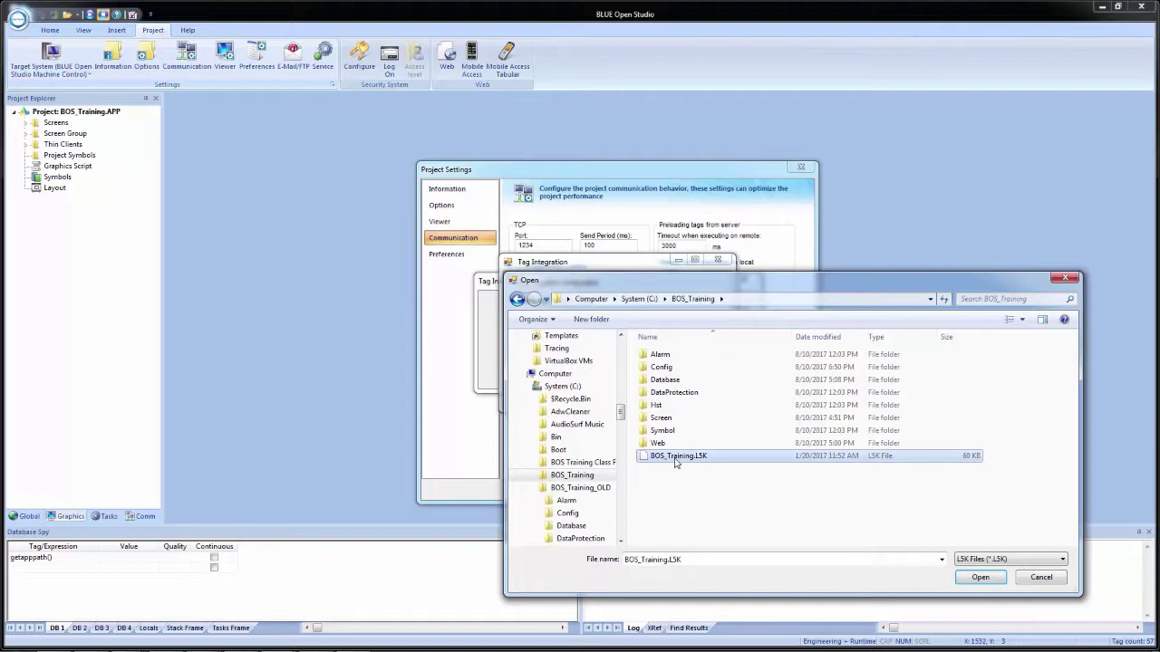
left_click(980, 578)
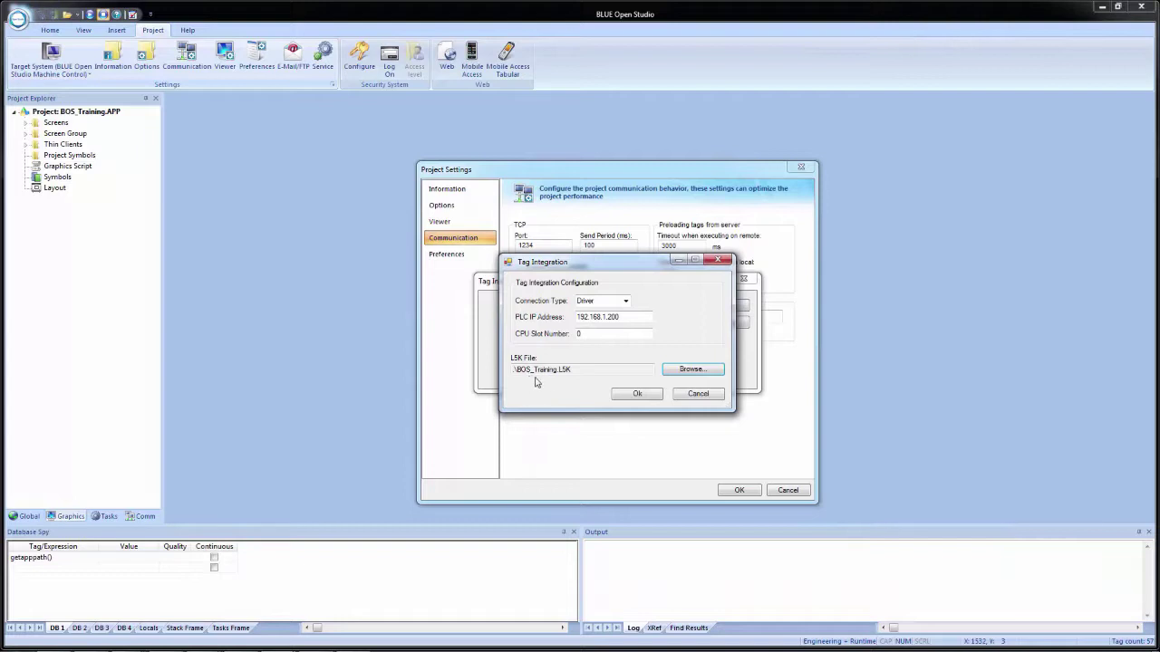
Confirm the MyPLC settings and verify MyPLC appears in the Source list.
left_click(638, 394)
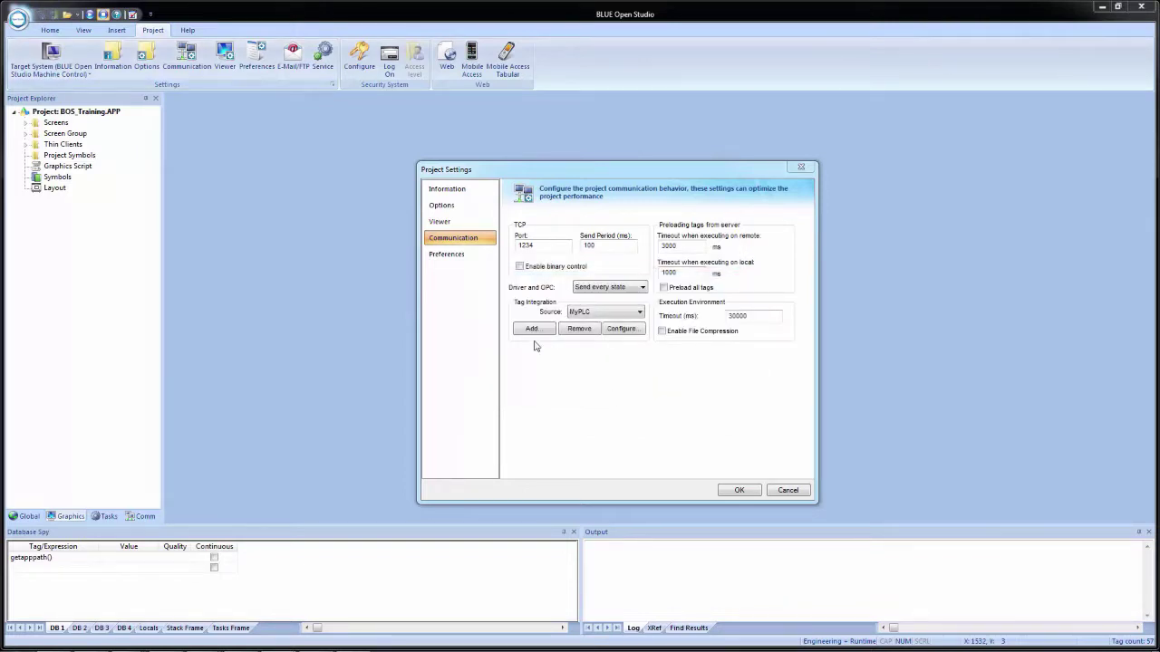
left_click(605, 314)
left_click(605, 322)
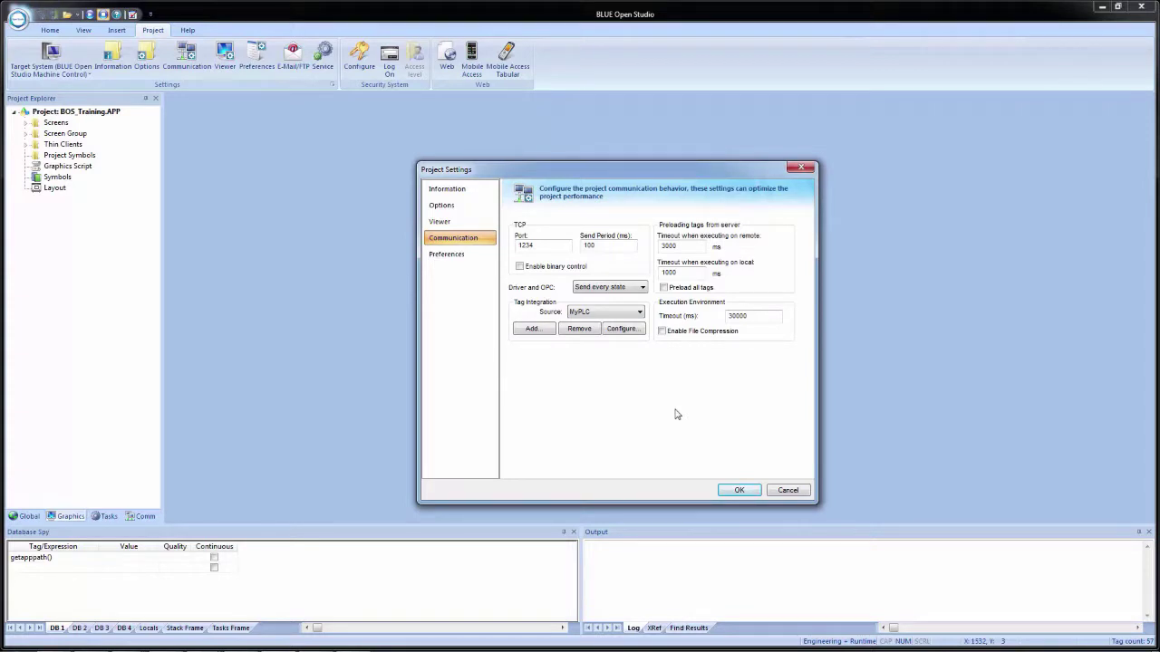
left_click(592, 313)
left_click(592, 313)
Add a Siemens S7-1500 source DEV at 192.168.1.201, keeping the IP despite the load error.
left_click(533, 328)
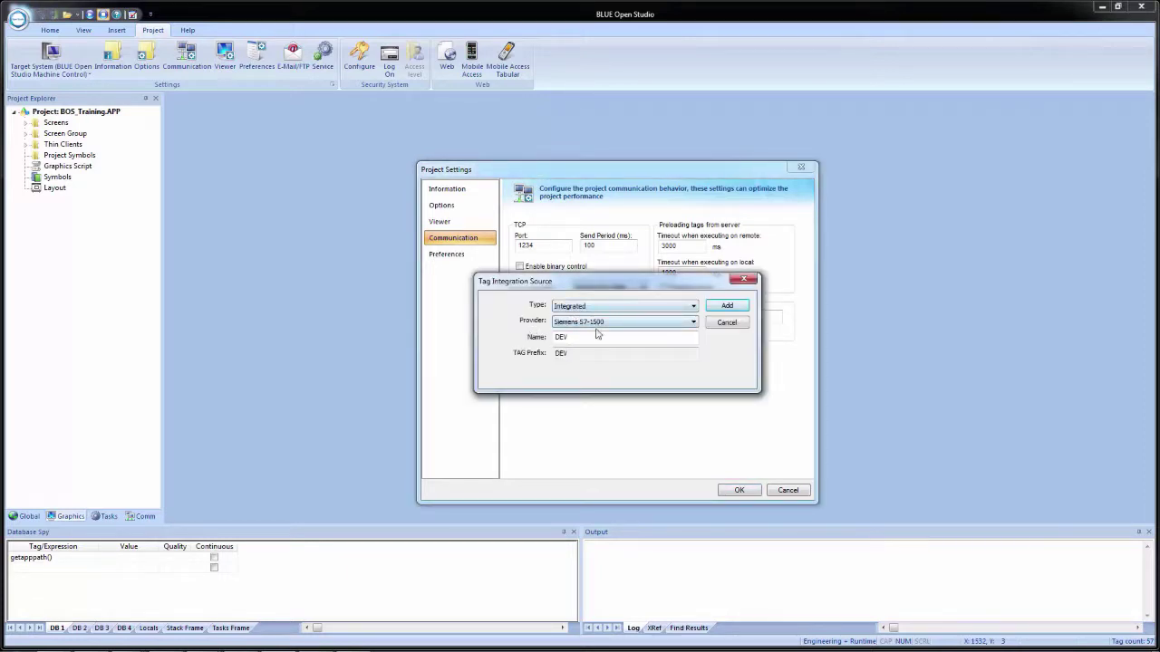
left_click(727, 306)
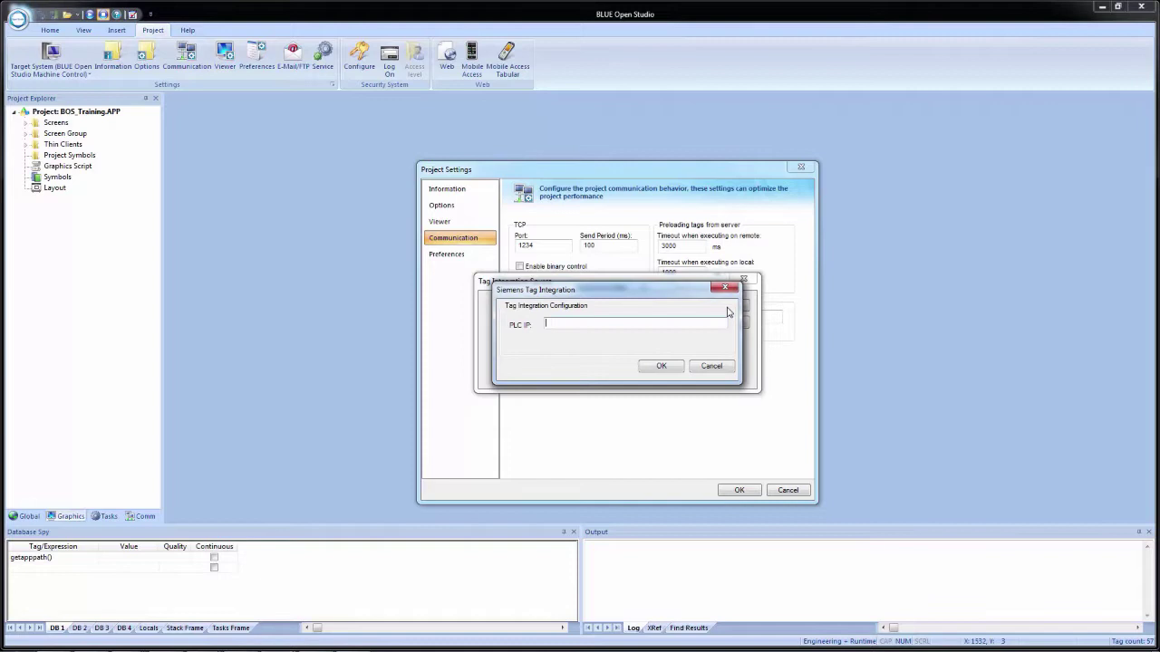
type("192.168.1.201")
left_click(648, 367)
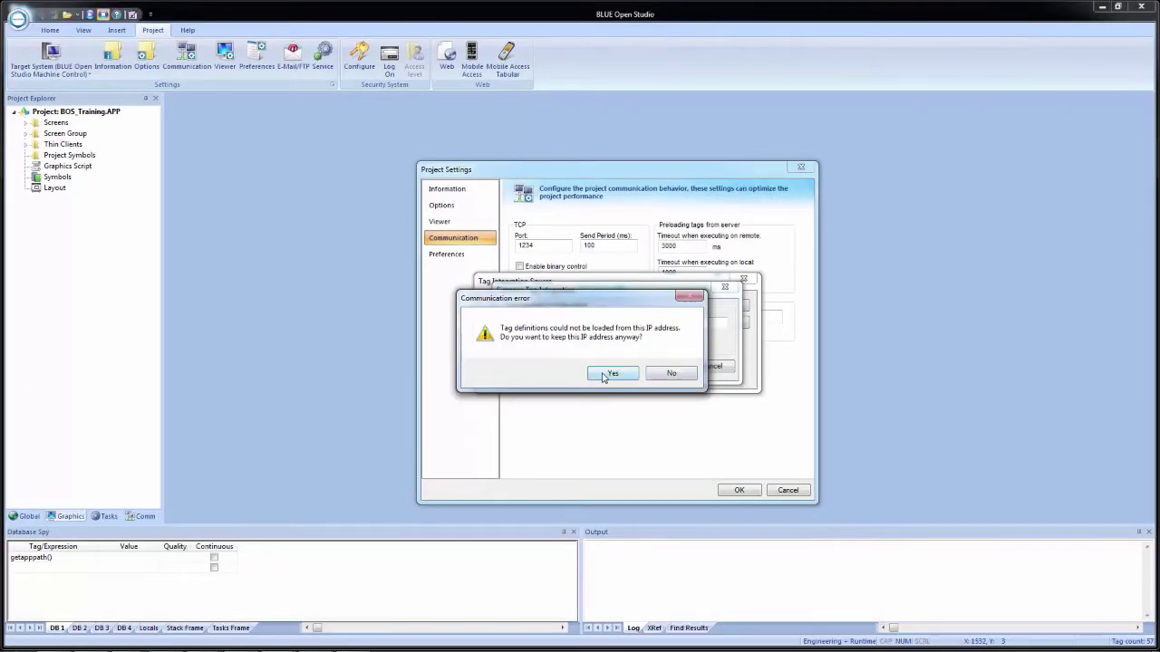
left_click(604, 376)
left_click(623, 313)
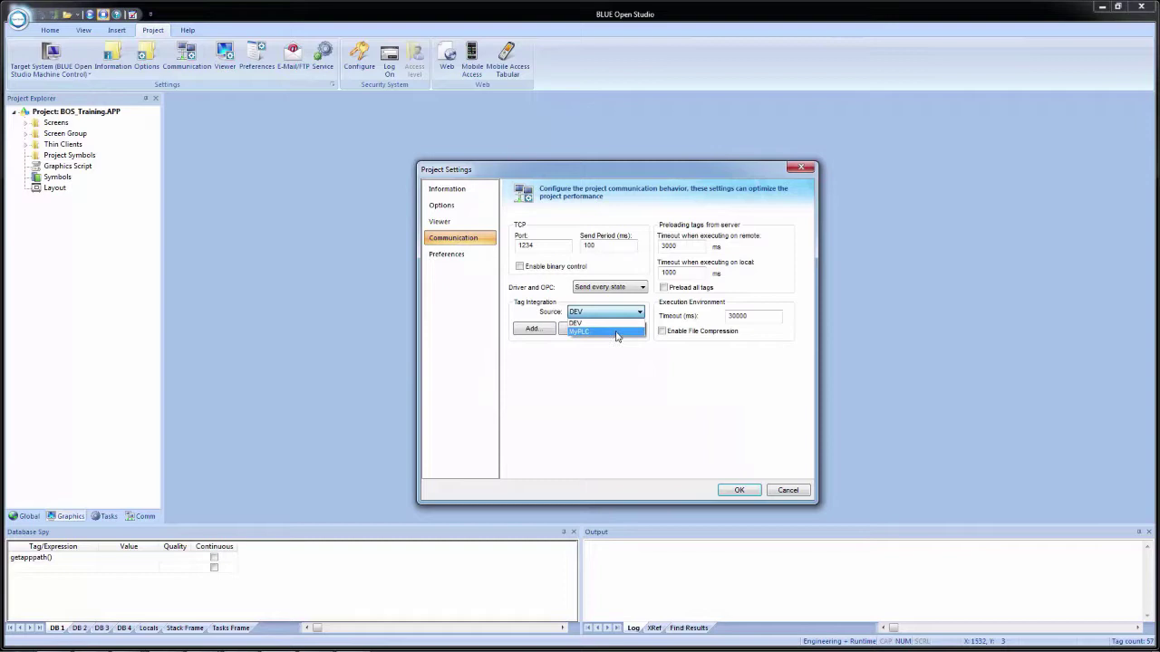
Review the DEV and MyPLC integration settings, closing each without changes.
left_click(606, 333)
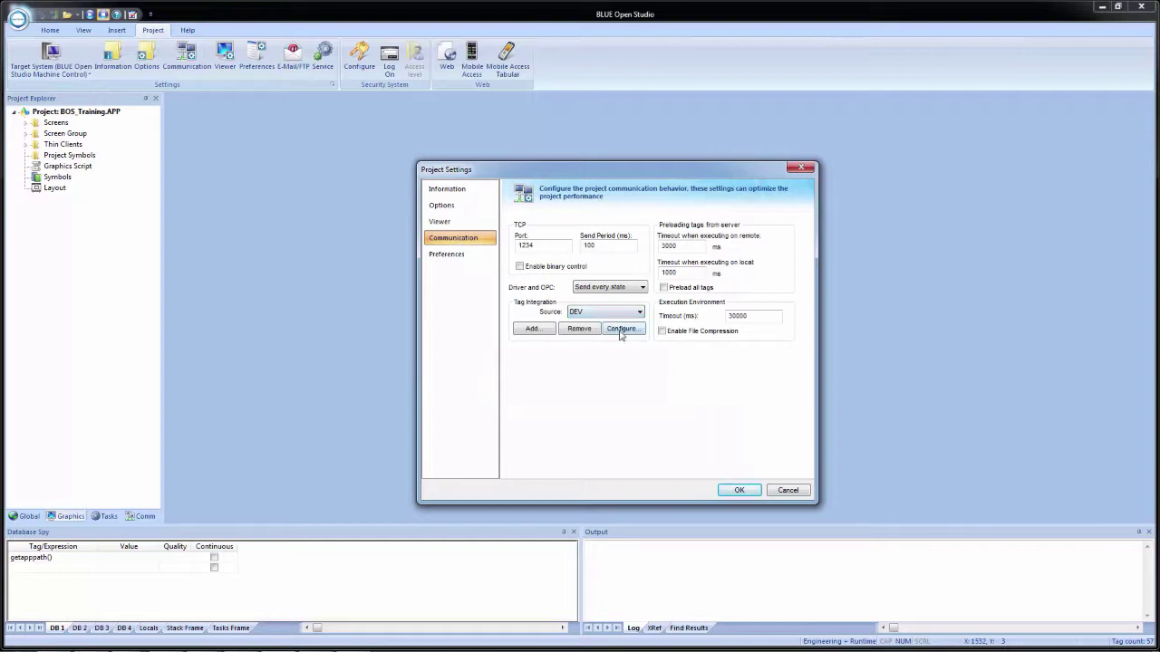
left_click(621, 330)
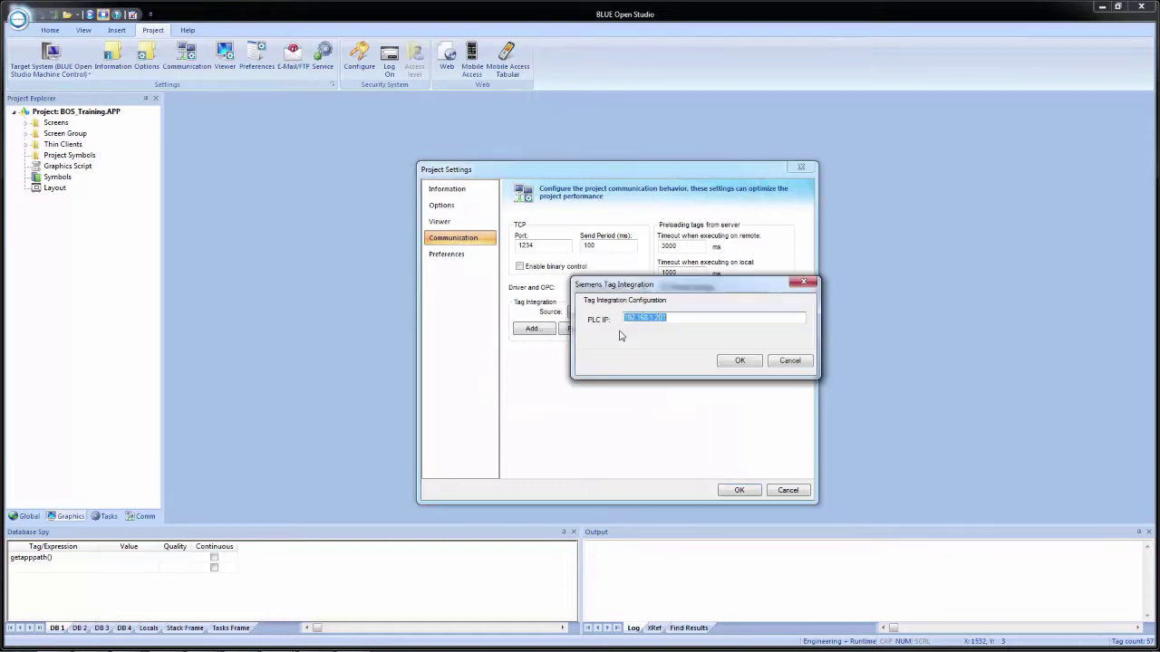
left_click(786, 362)
left_click(578, 314)
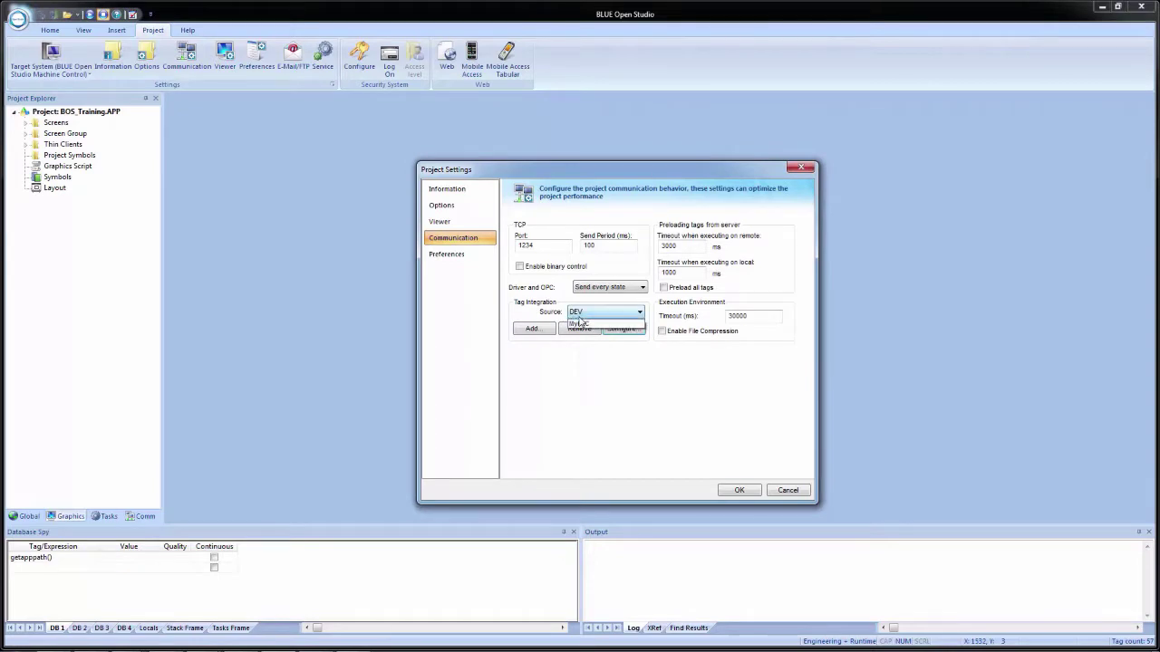
left_click(586, 333)
left_click(621, 332)
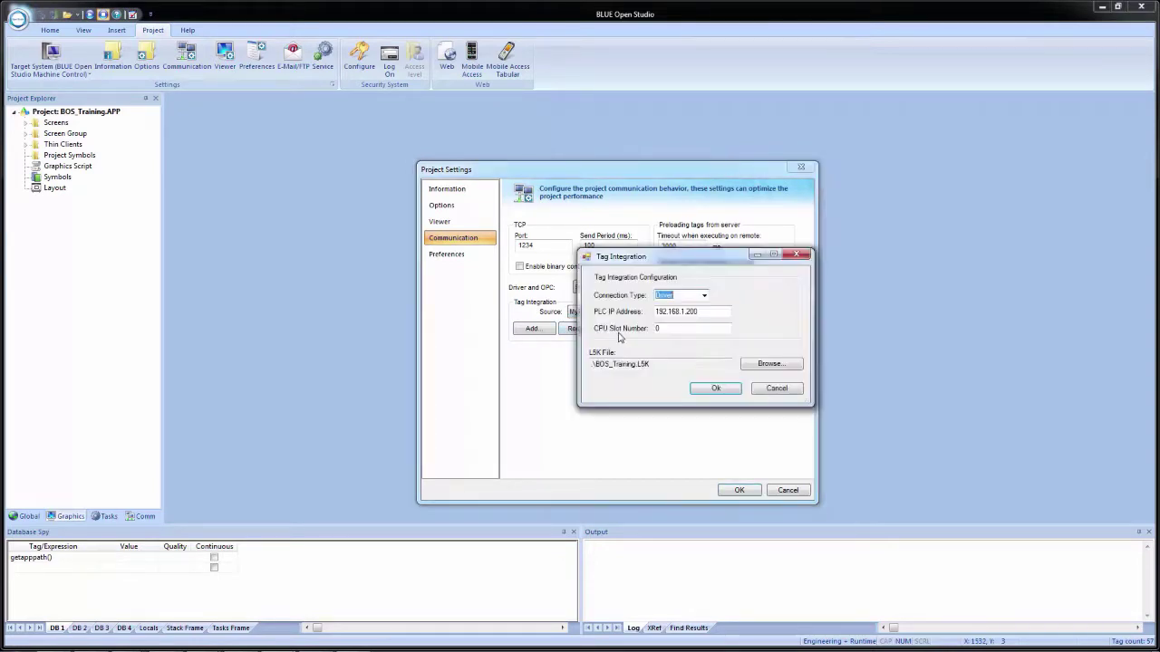
left_click(772, 389)
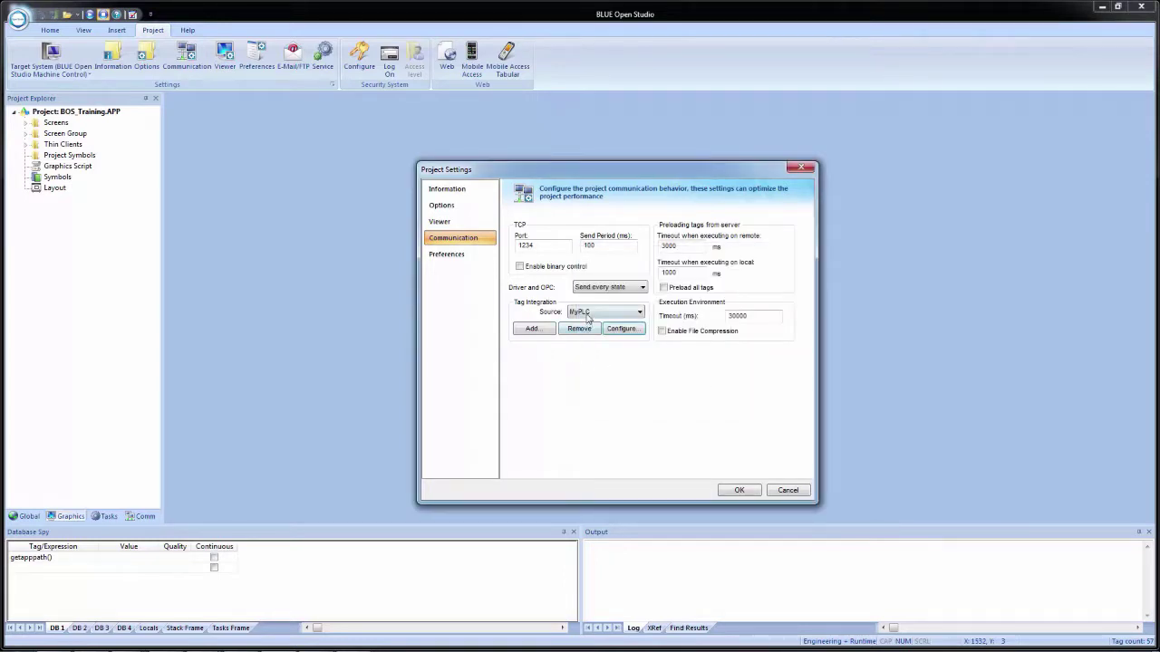
Remove the DEV source and confirm MyPLC remains in the source list.
left_click(589, 314)
left_click(589, 323)
left_click(576, 332)
left_click(595, 373)
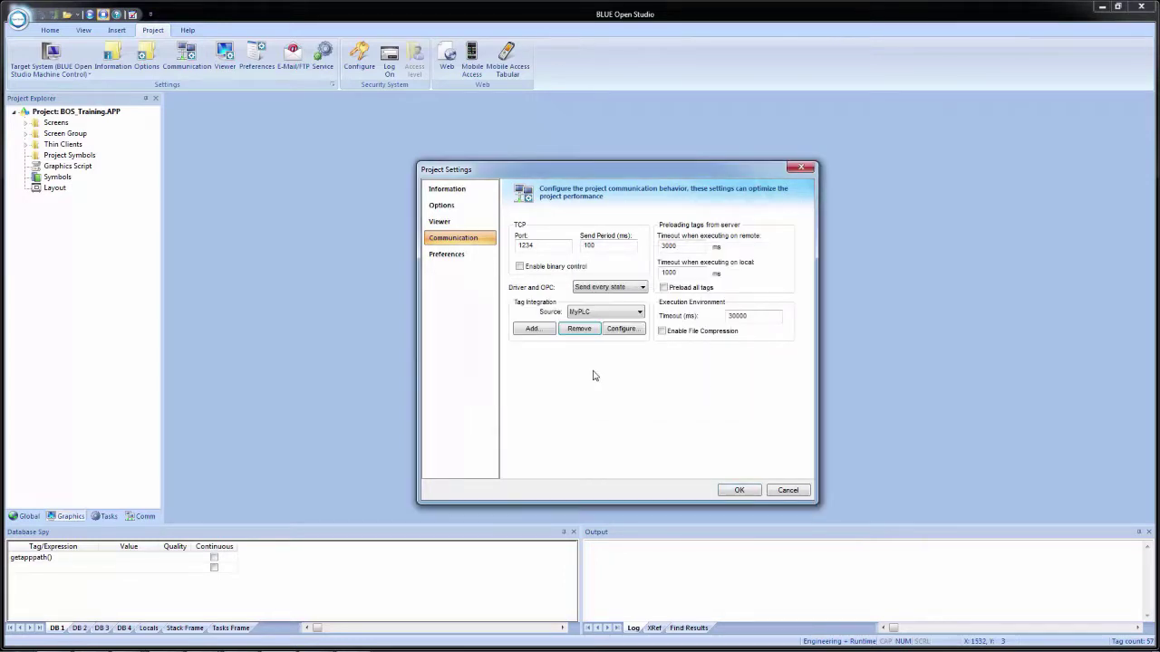
left_click(610, 316)
left_click(606, 324)
Apply the project settings and restart BLUE Open Studio.
left_click(740, 490)
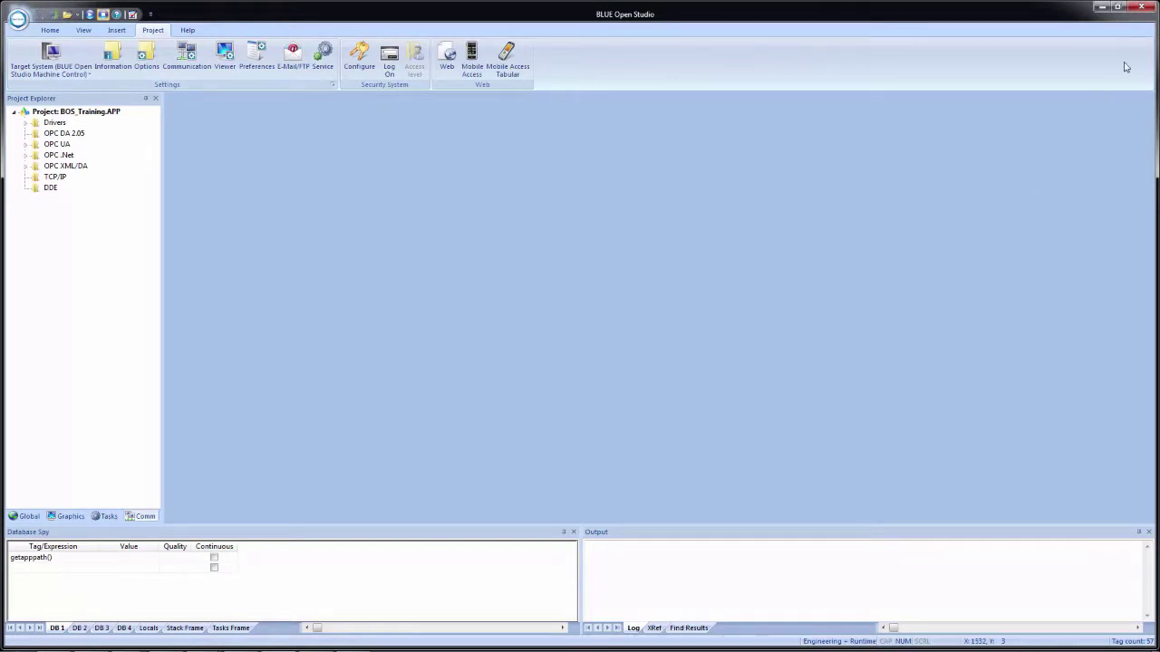
left_click(1144, 7)
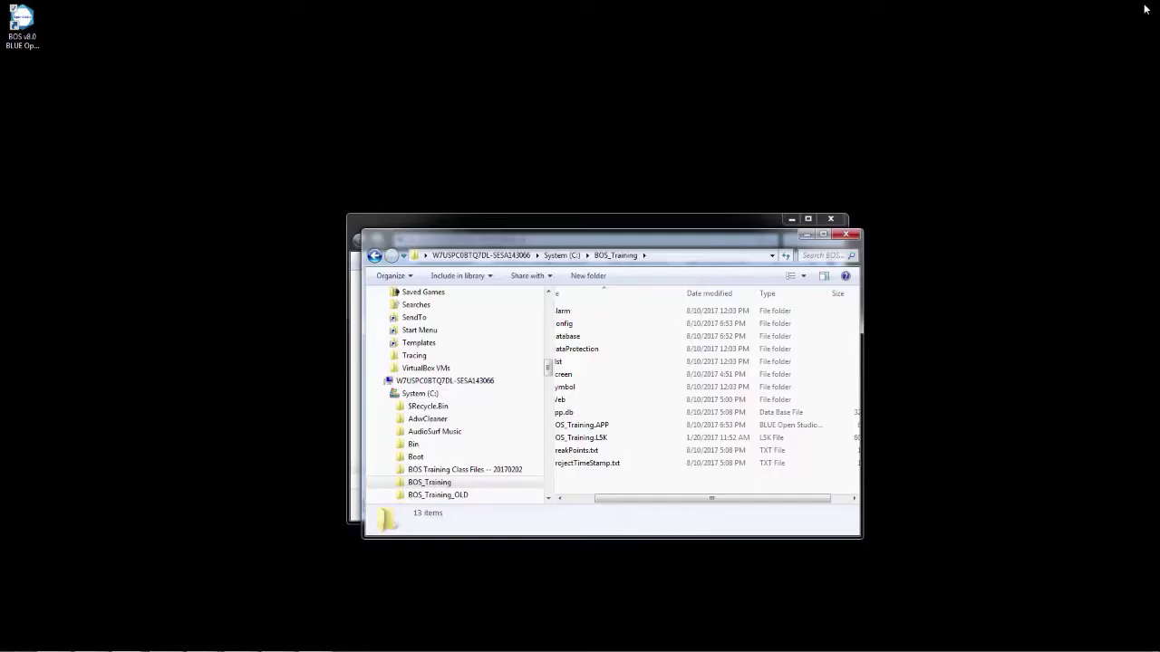
double_click(40, 44)
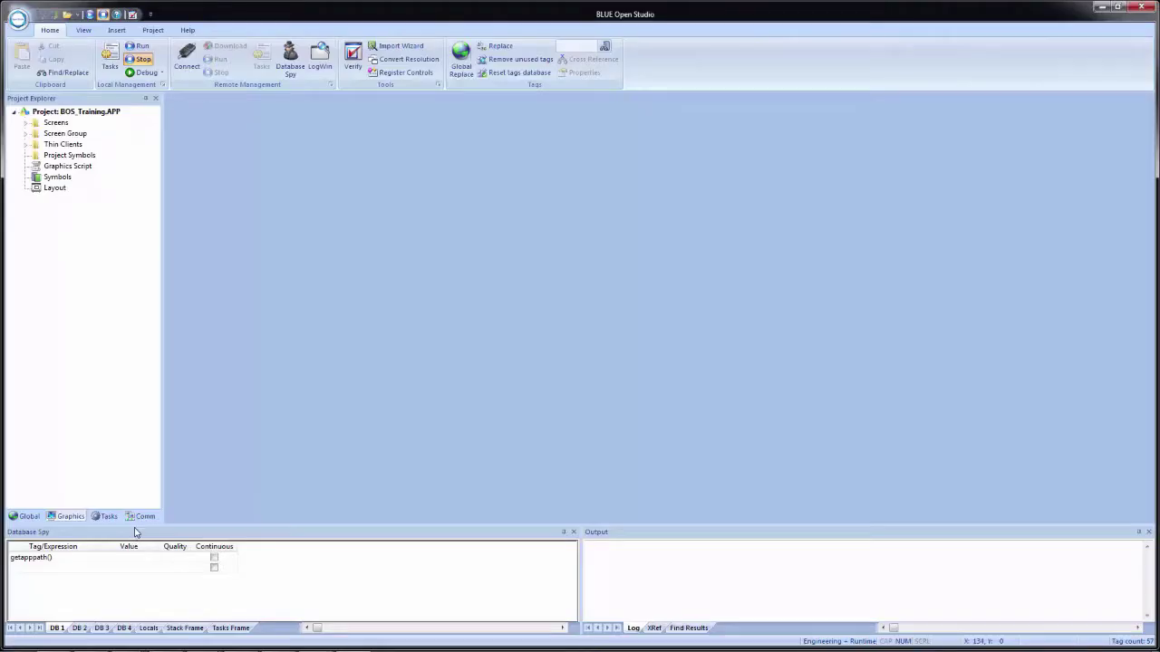
In the Comm tab, expand Drivers and then the ABCIP driver.
left_click(140, 515)
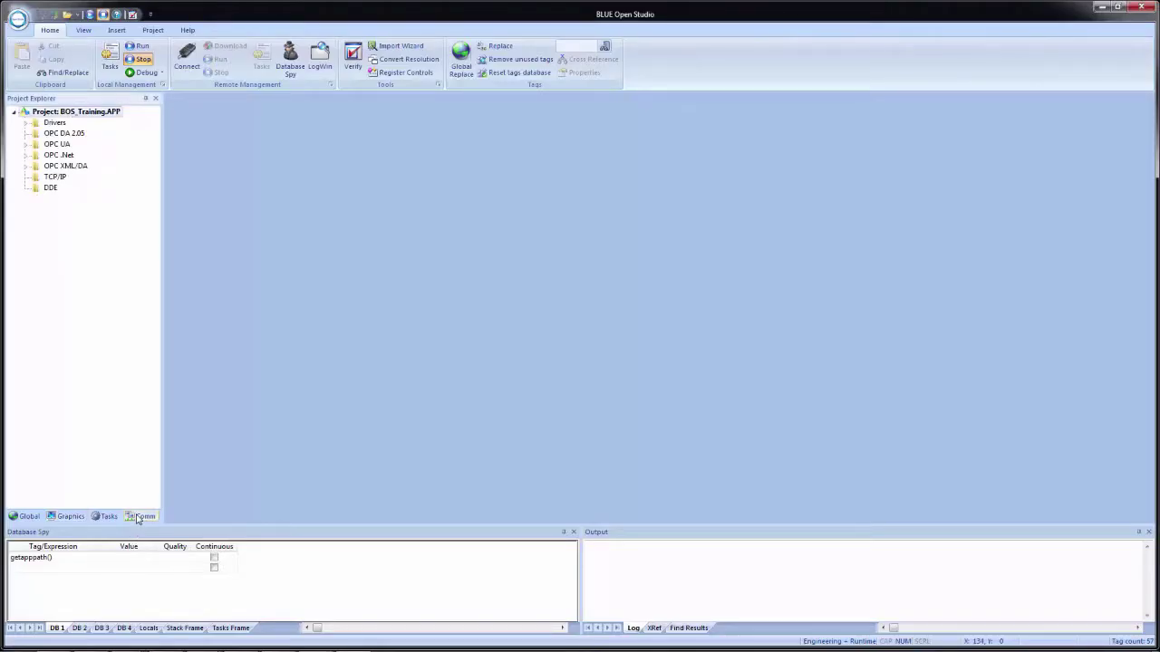
left_click(25, 123)
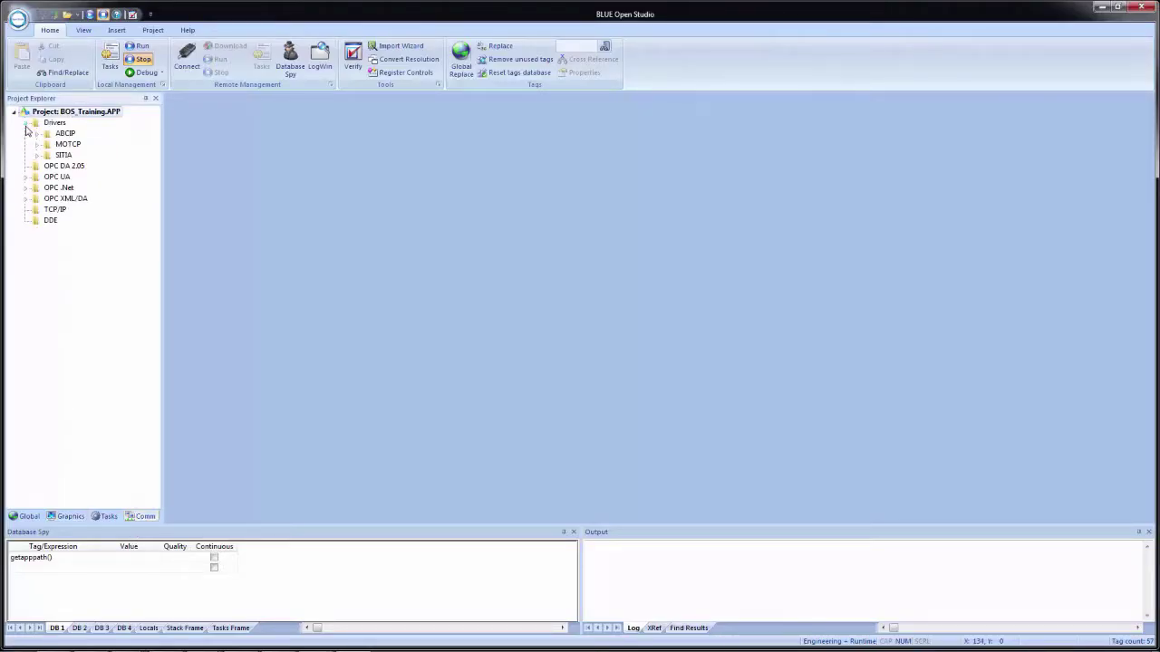
left_click(64, 157)
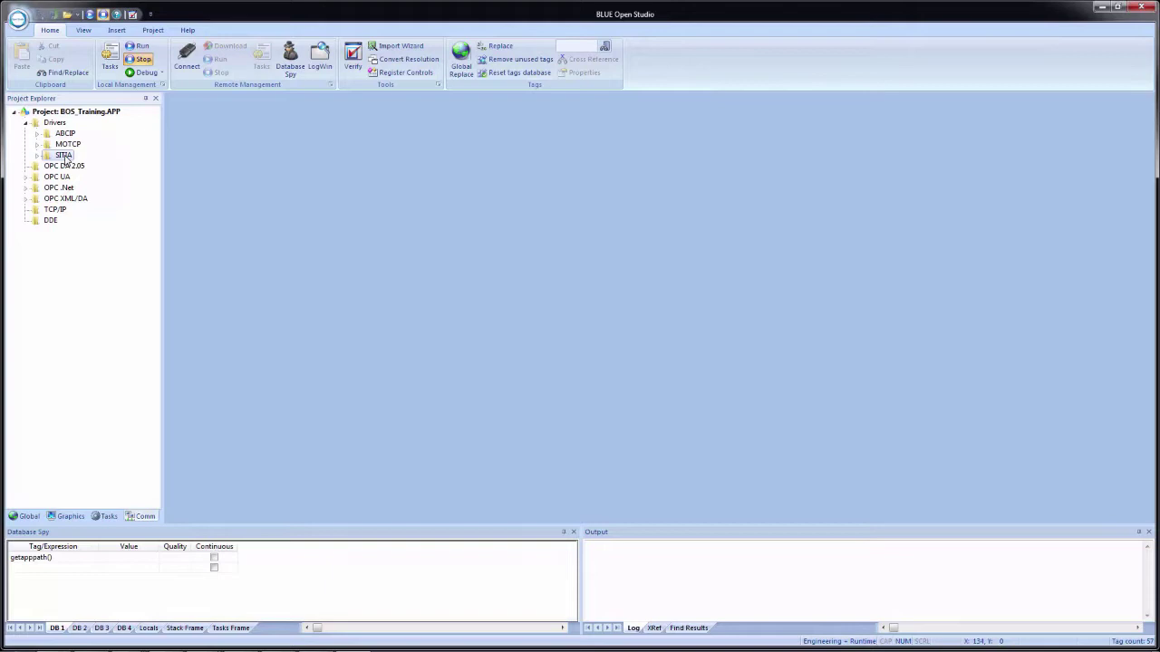
right_click(64, 159)
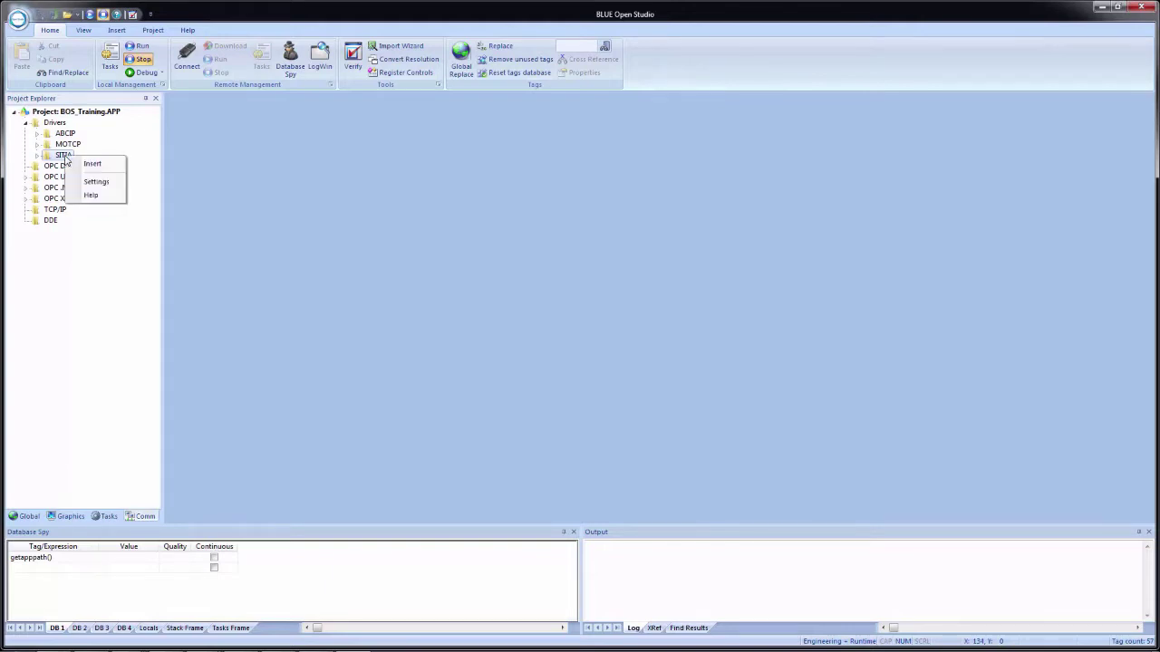
left_click(59, 135)
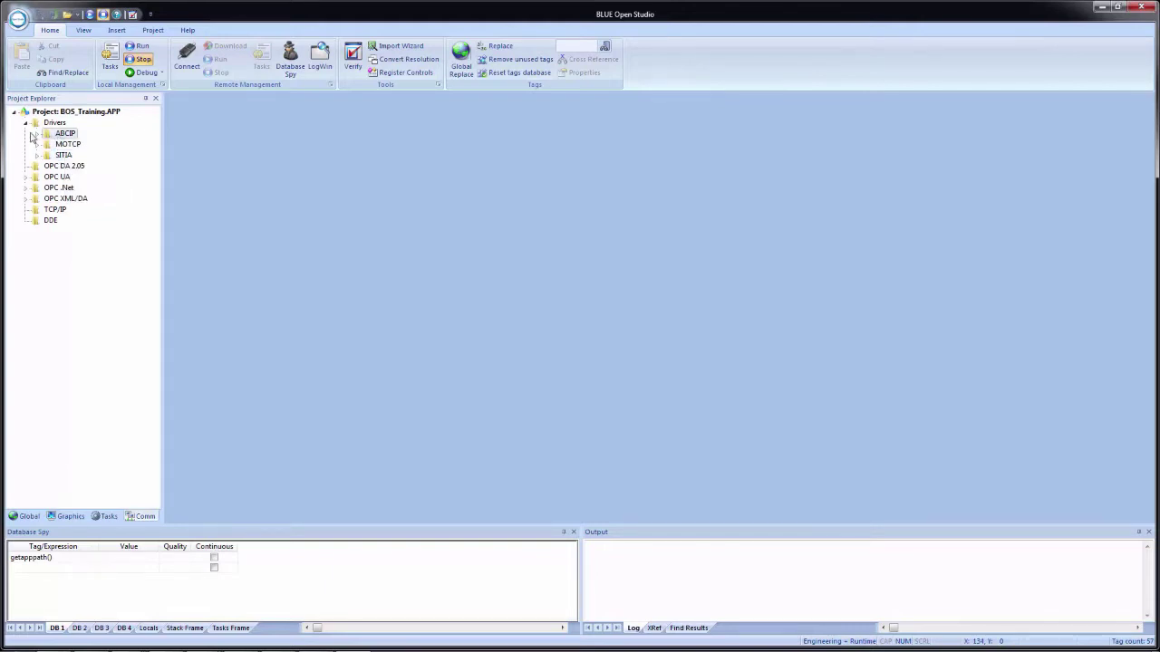
left_click(38, 133)
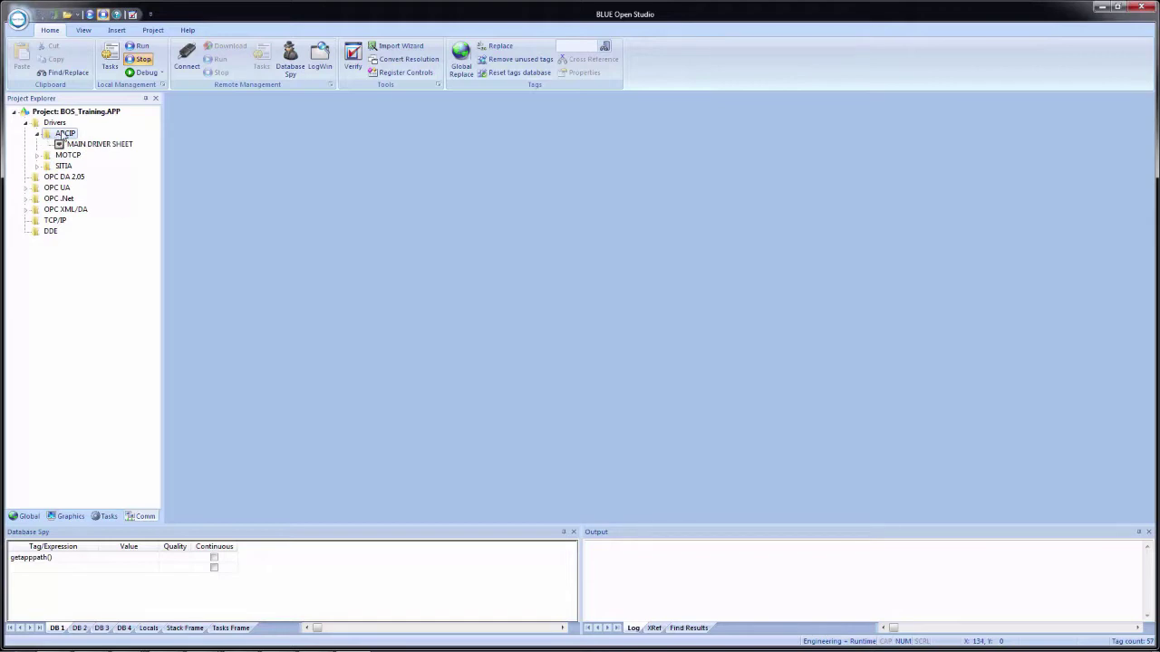
double_click(102, 147)
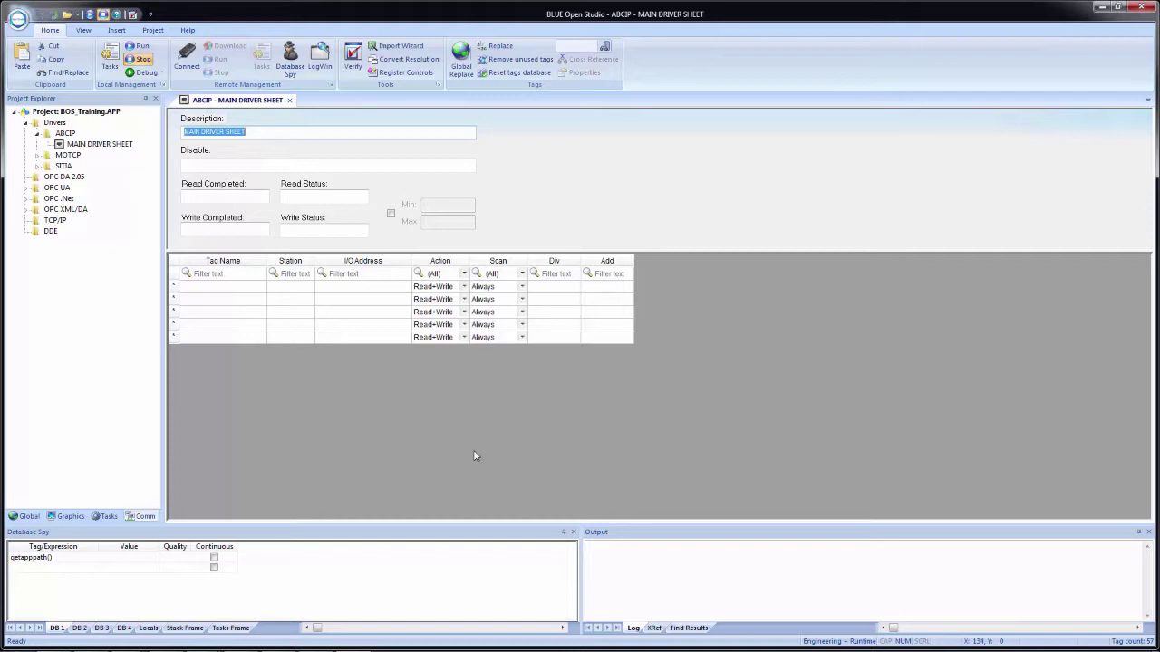
key("ctrl+F4")
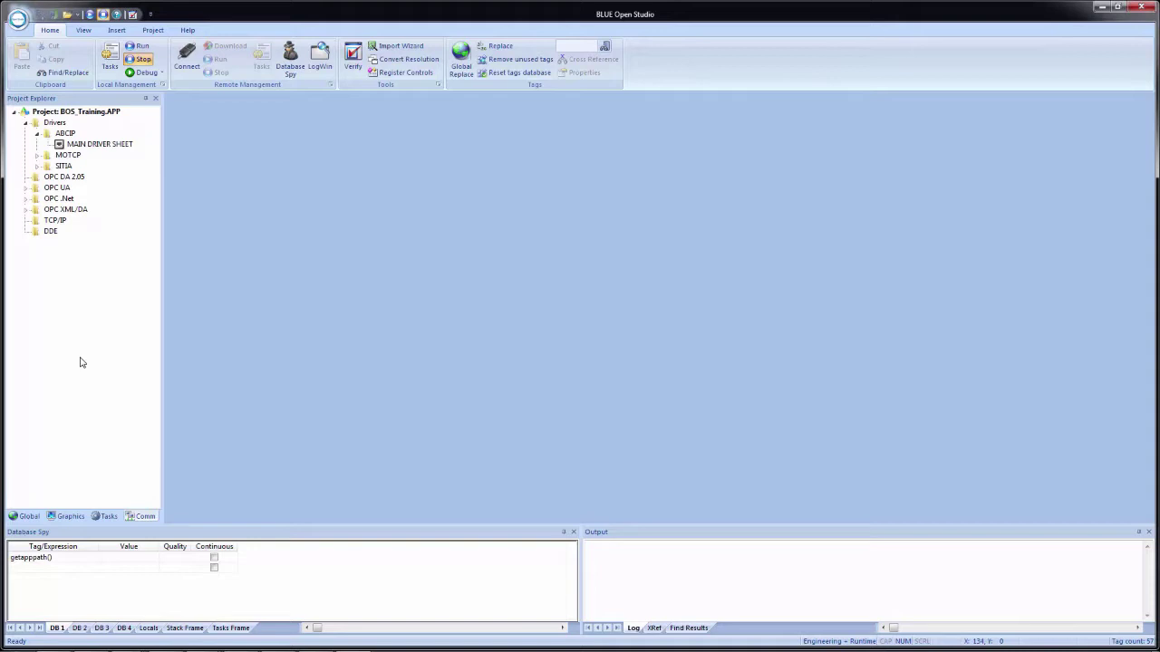
Open the MOTCP MAIN DRIVER SHEET and use Insert Tag on the first empty Tag Name cell.
left_click(37, 155)
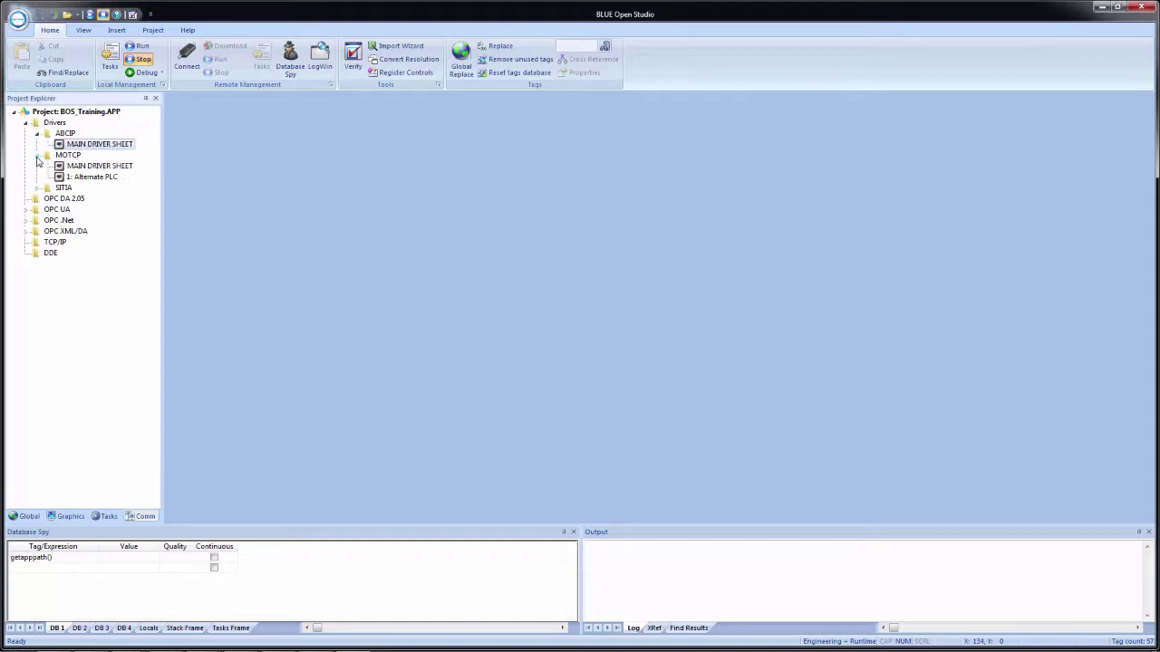
left_click(85, 167)
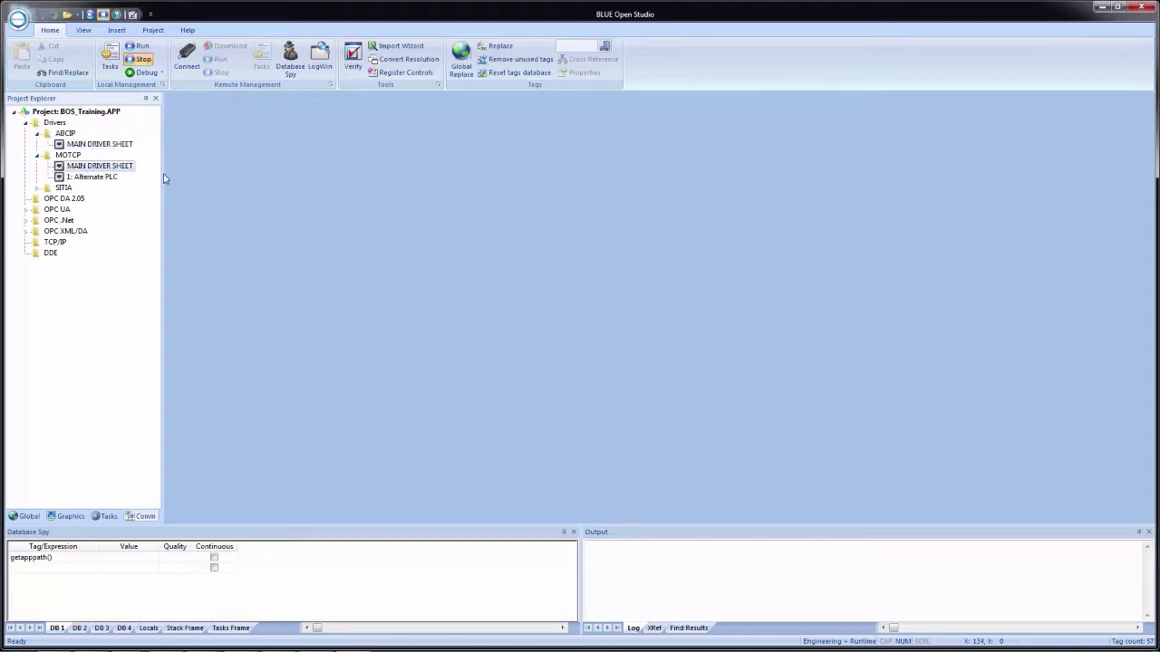
double_click(121, 168)
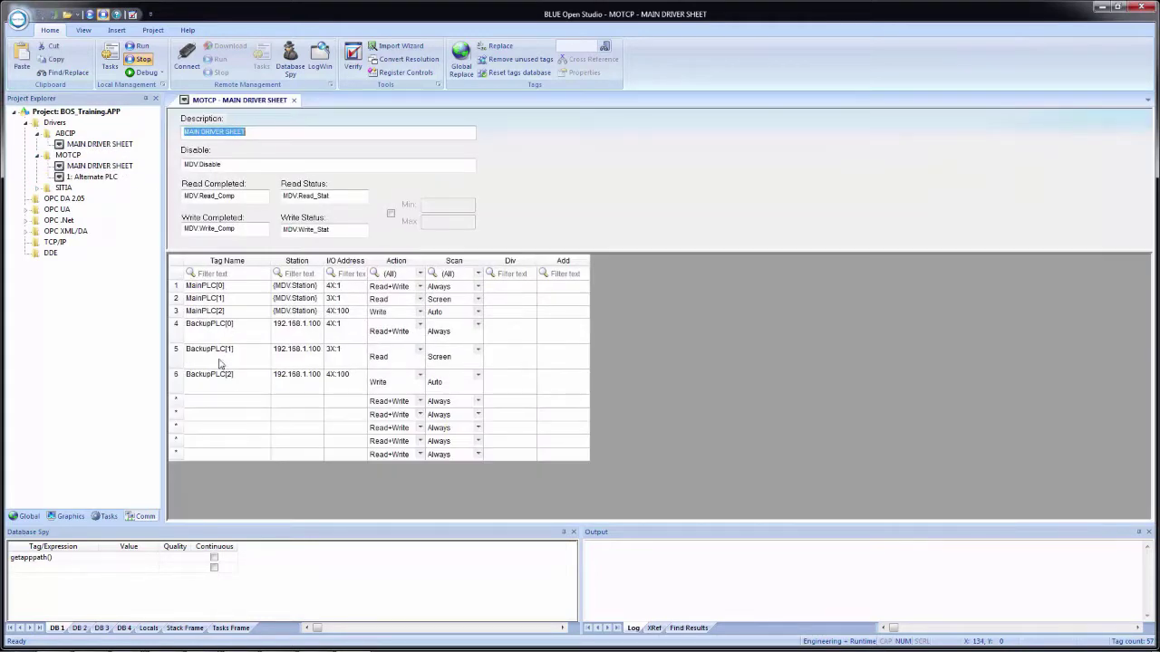
left_click(217, 404)
right_click(217, 404)
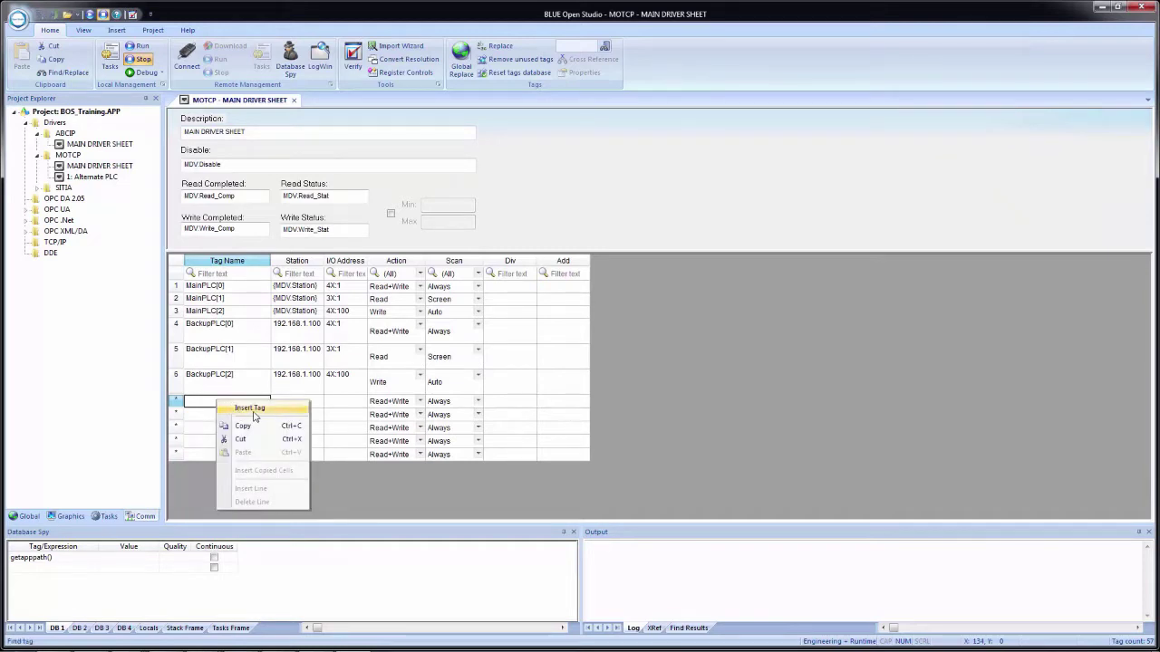
left_click(253, 410)
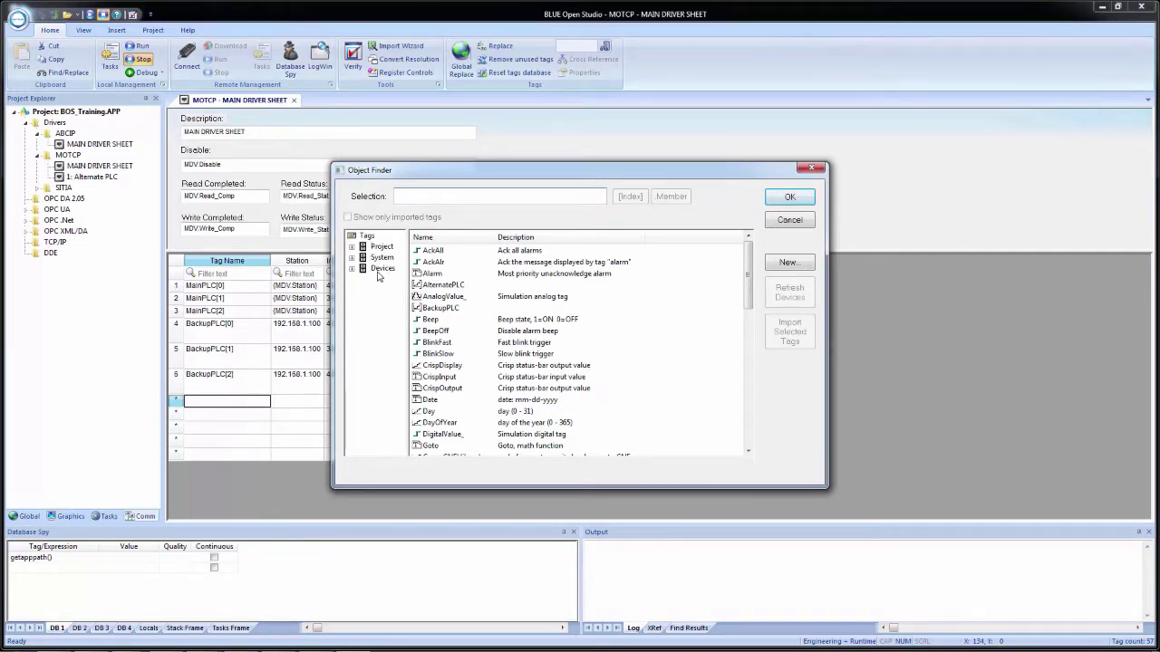
In the Object Finder, expand Devices > MyPLC and select PS1_17AM.
left_click(353, 269)
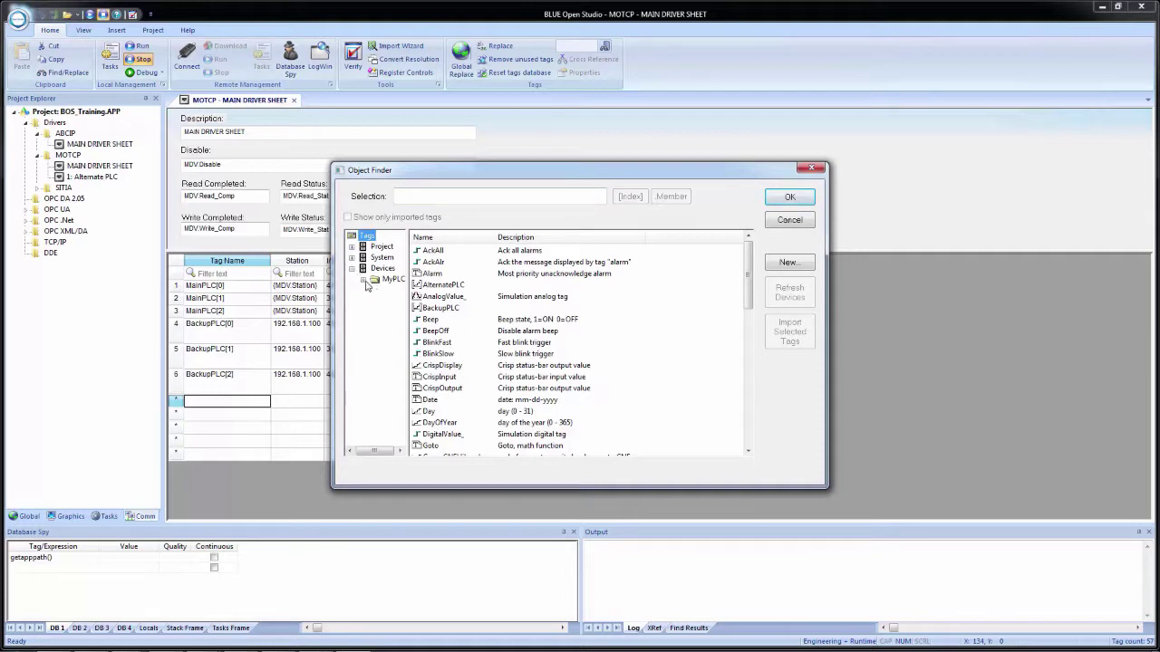
left_click(363, 280)
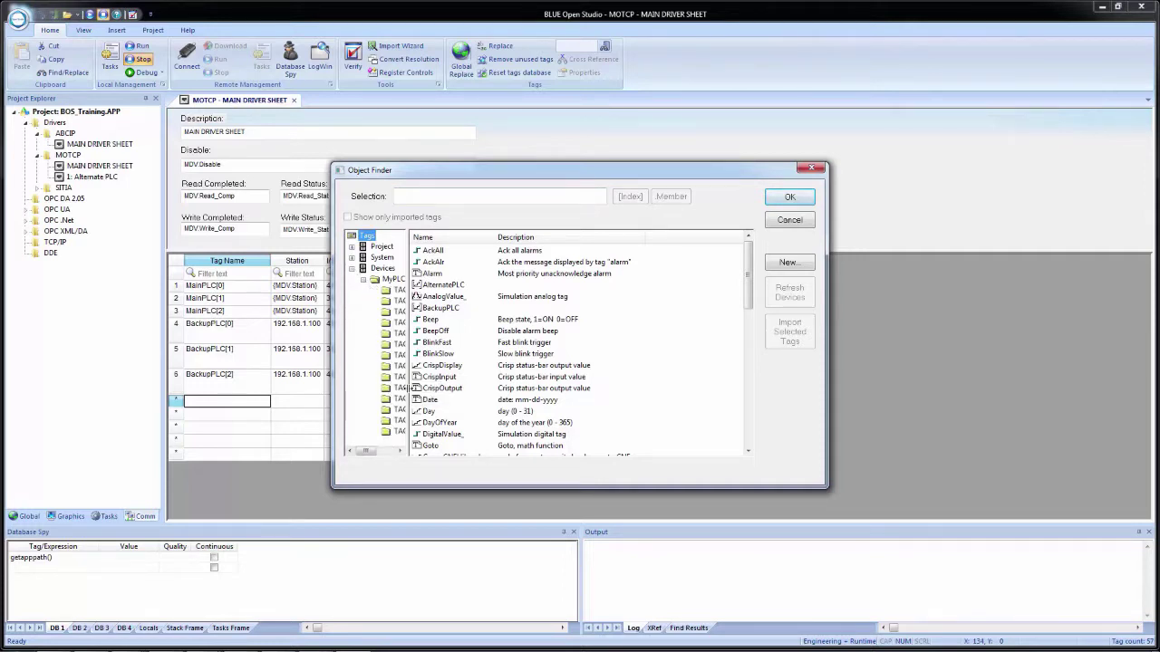
left_click_drag(827, 487, 975, 591)
left_click_drag(406, 477, 485, 492)
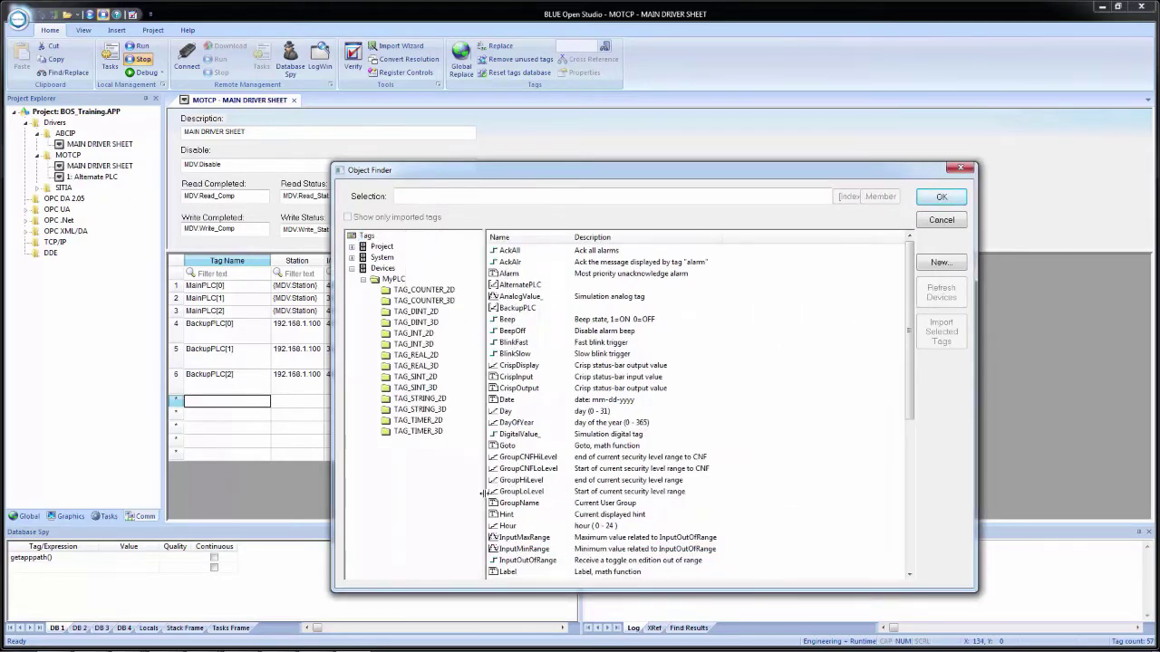
left_click(393, 279)
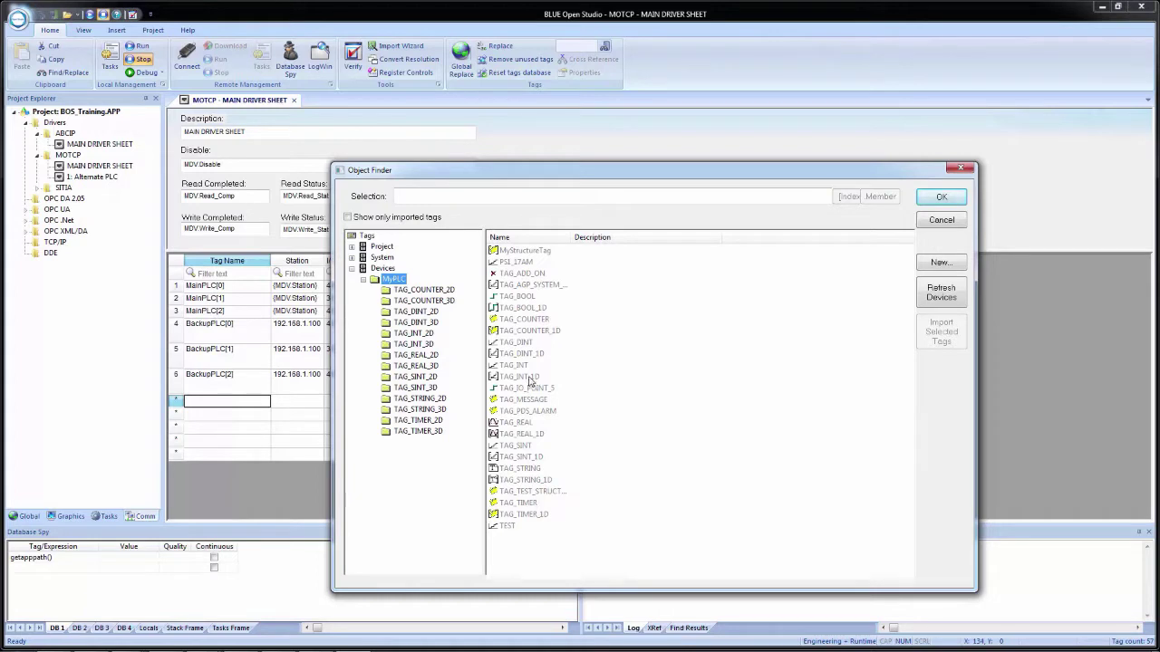
left_click(519, 263)
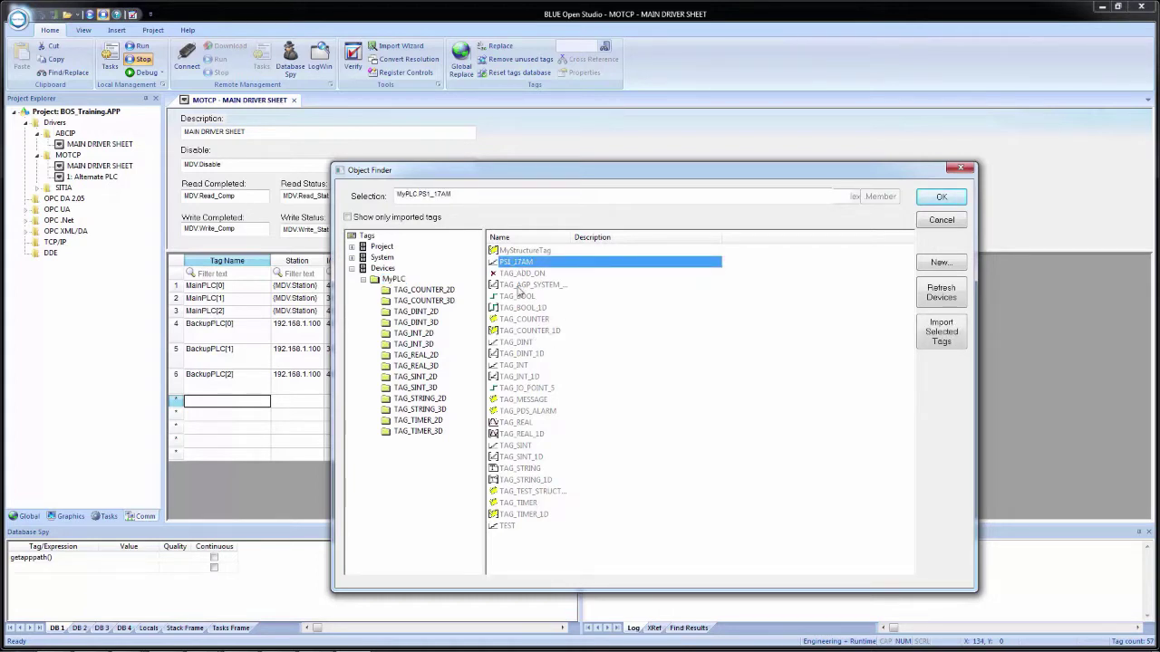
Insert MyPLC.PS1_17AM in row 7 with Station 192.168.1.100 and I/O Address 4X:200.
left_click(942, 198)
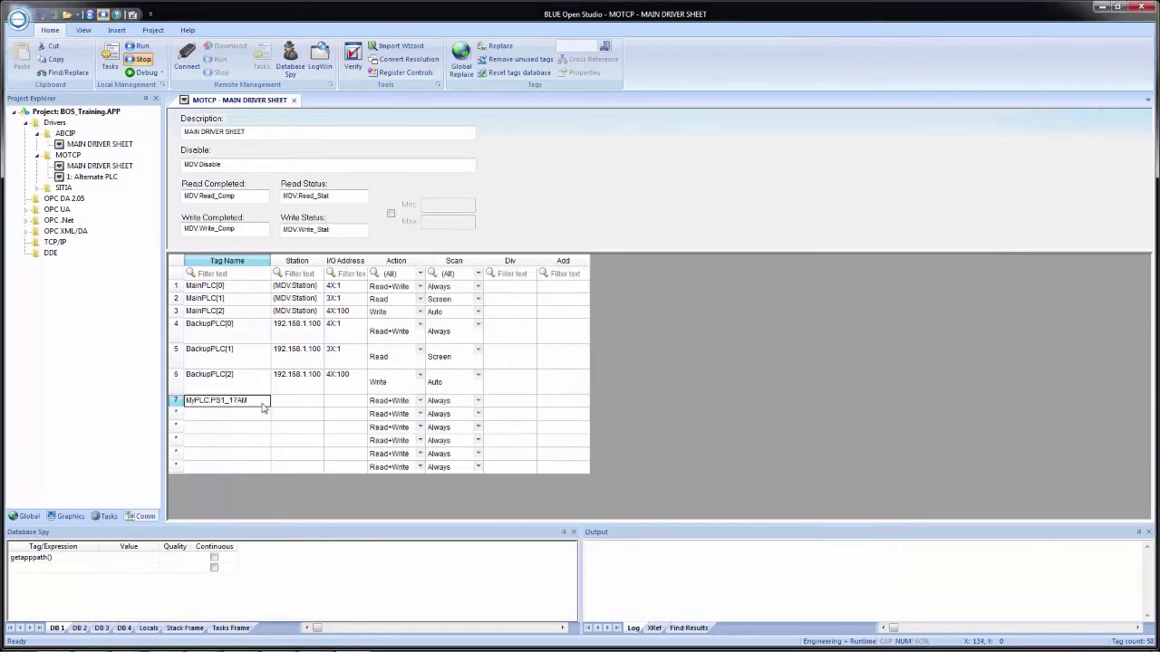
left_click(293, 403)
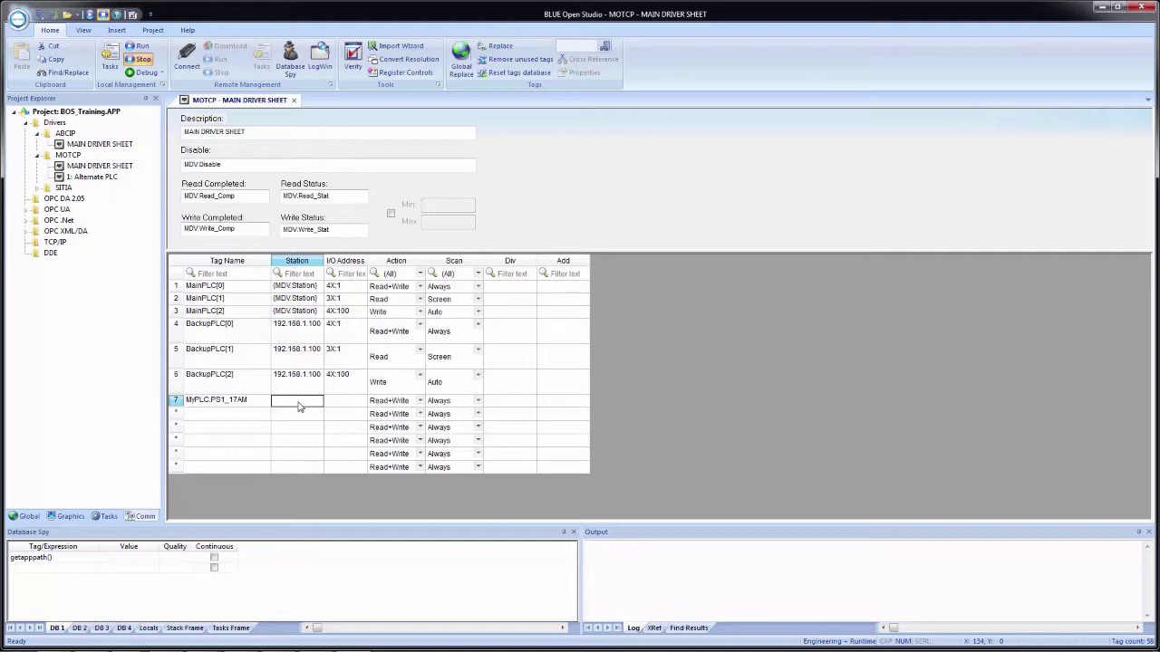
type("192.168.1.100")
key("Tab")
type("4X")
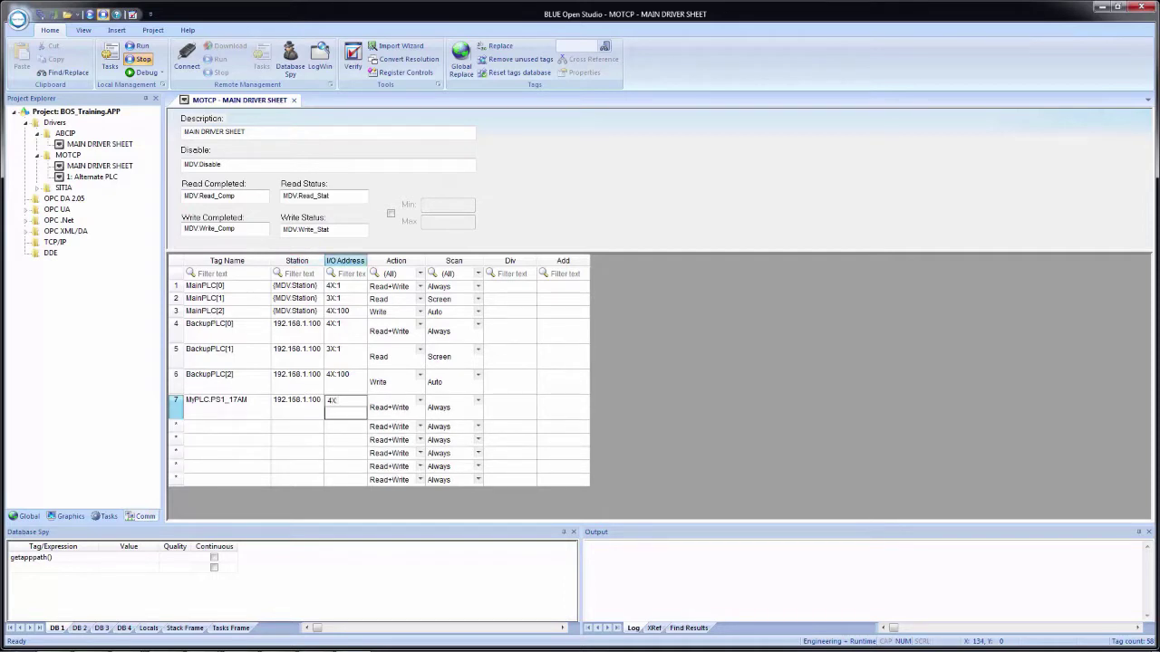
type(":200")
left_click(390, 407)
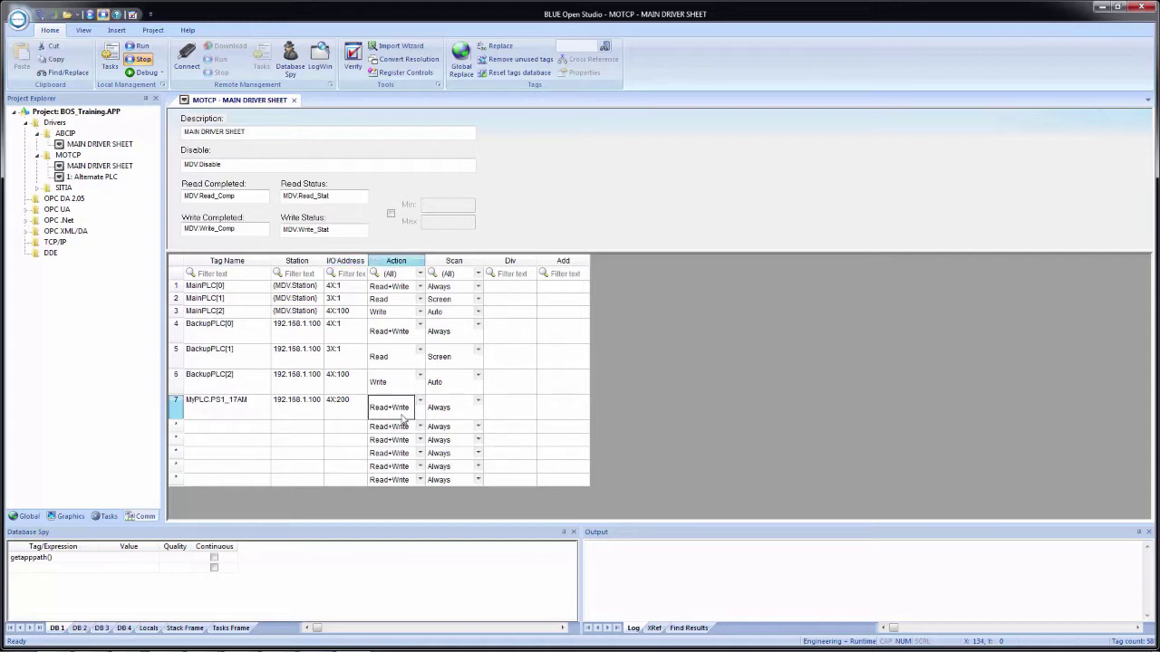